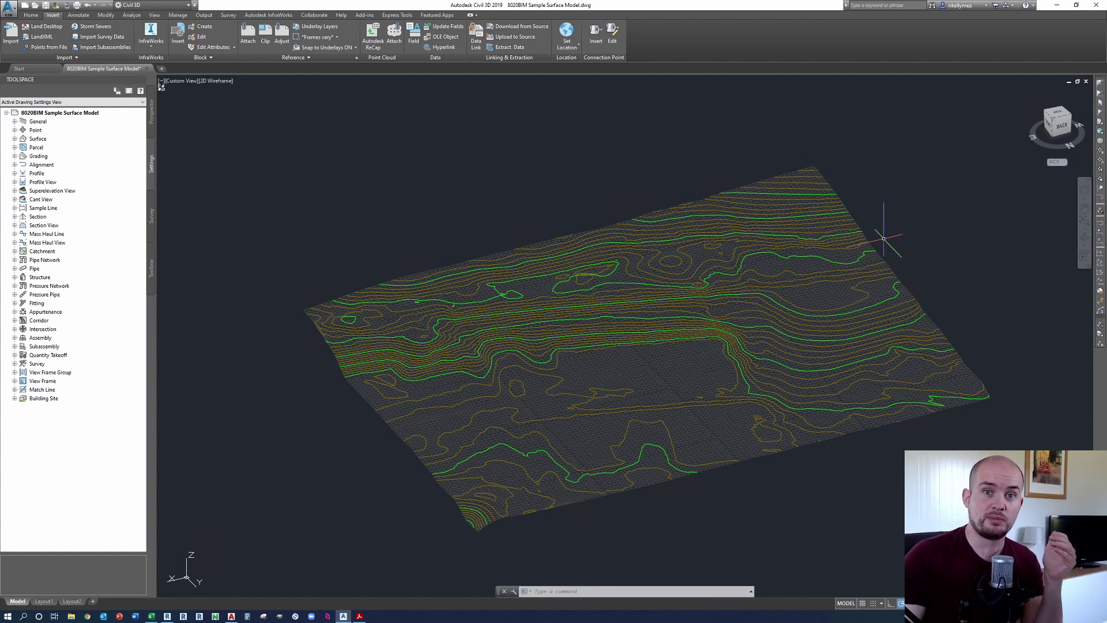
Step: Start the Export Civil 3D Drawing command, keeping AutoCAD DWG as the export format
click(345, 616)
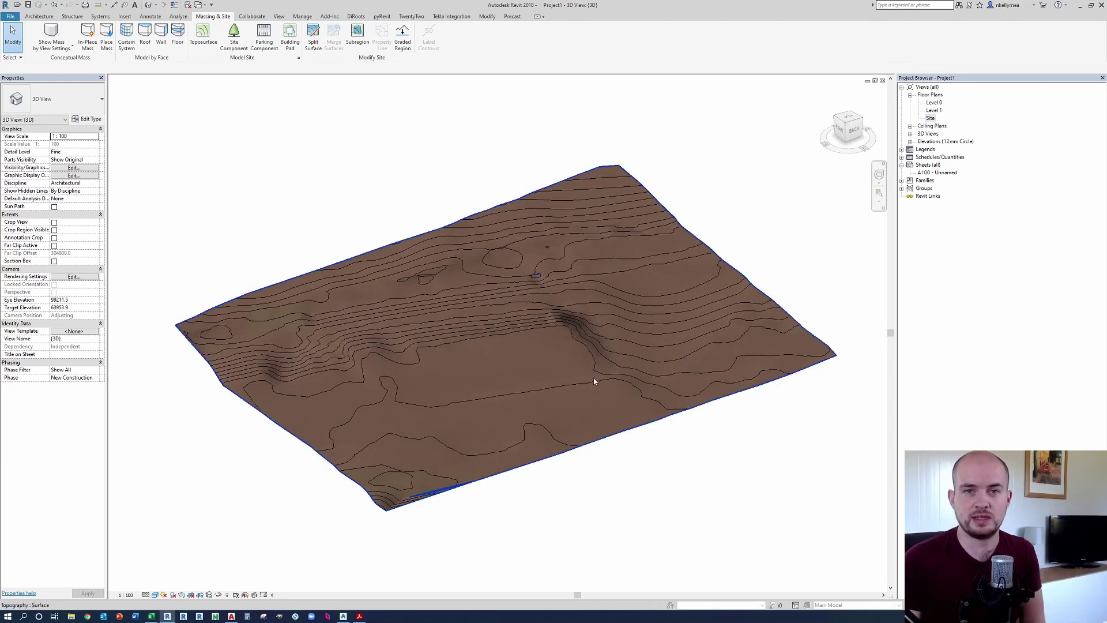
scroll(606, 378, down, 1)
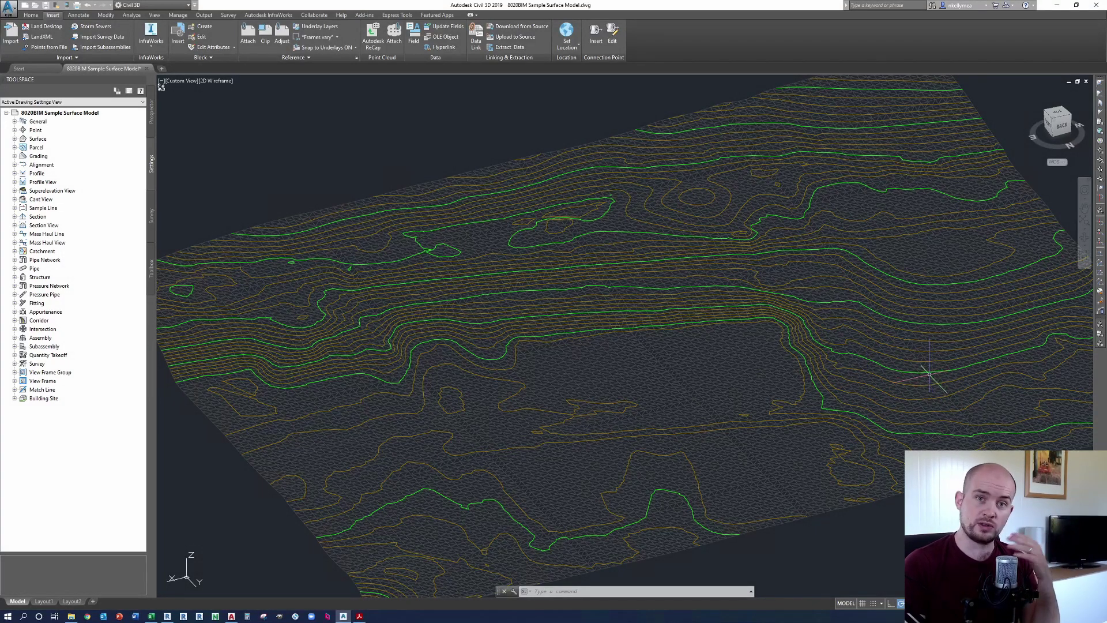
mouse_move(907, 379)
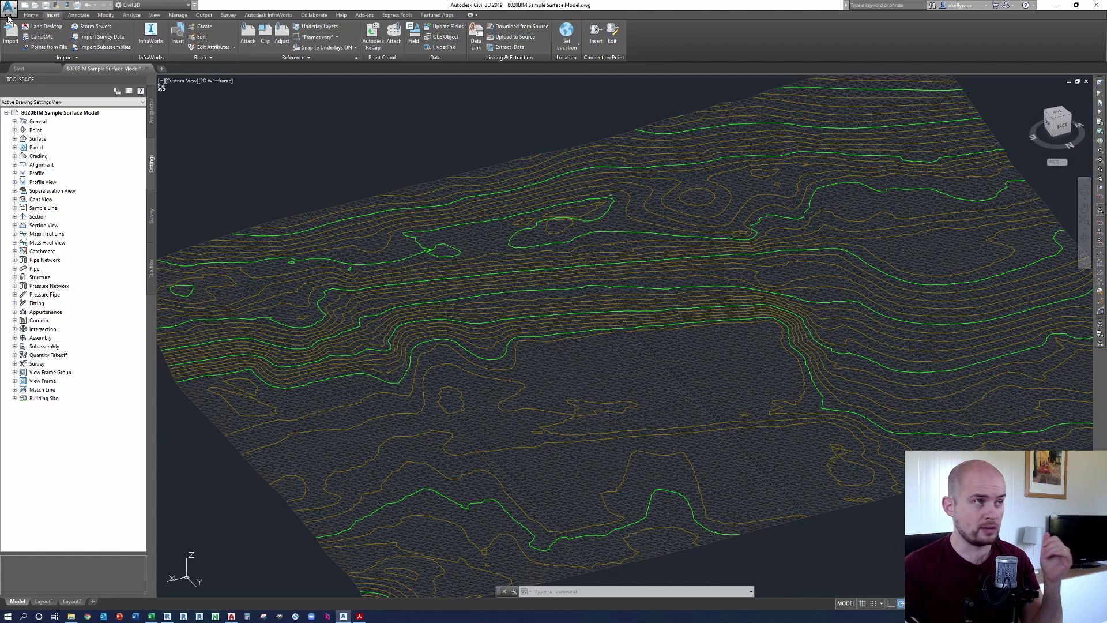
click(8, 16)
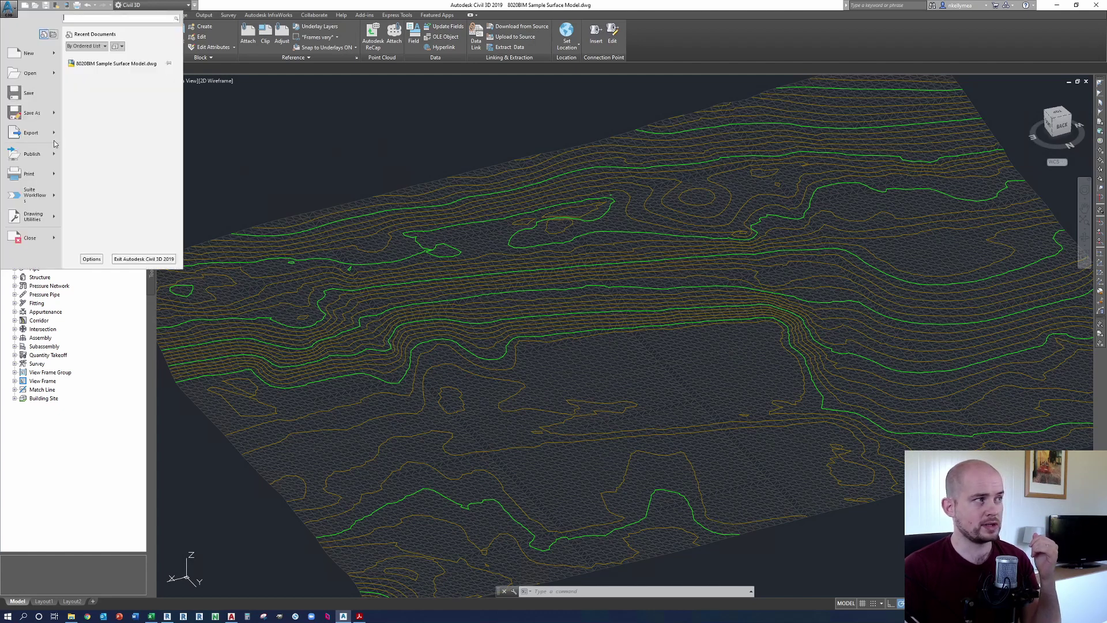
mouse_move(50, 135)
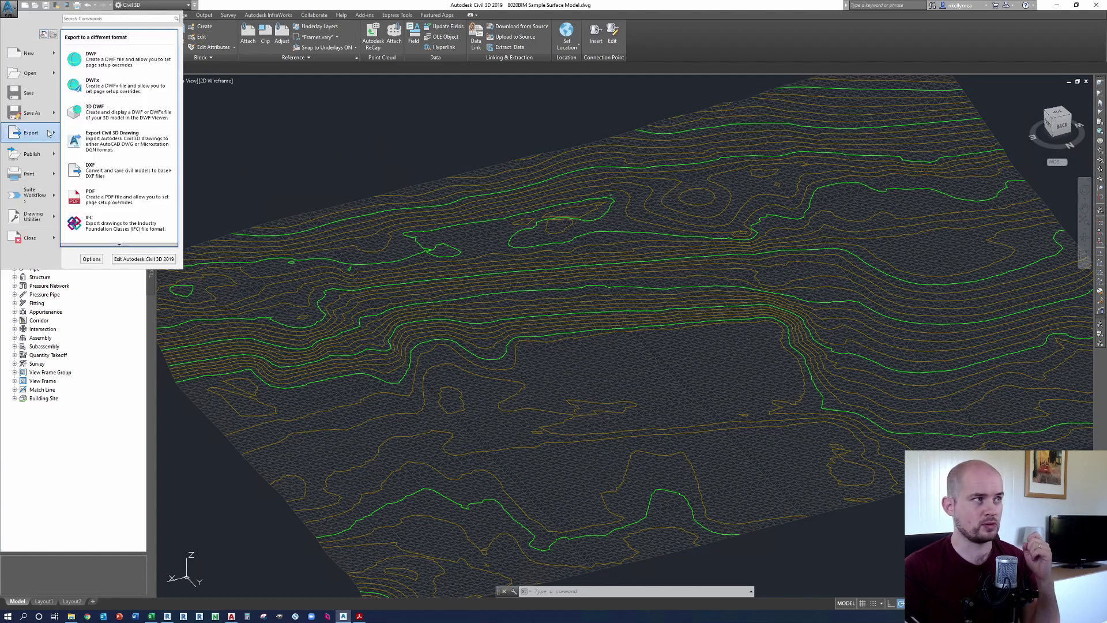
click(107, 140)
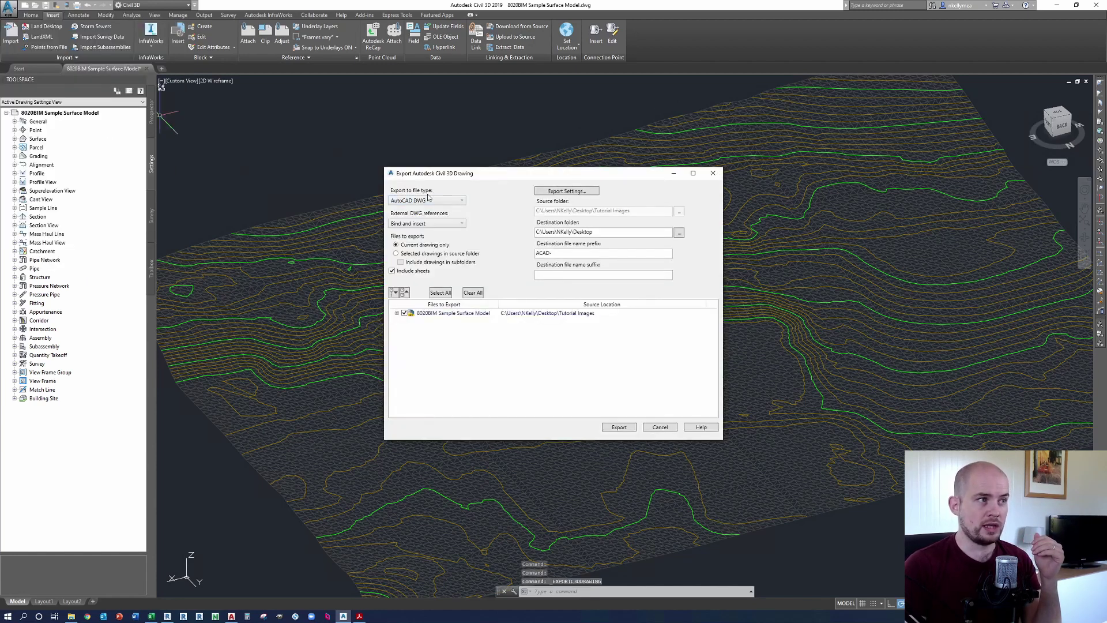
click(455, 200)
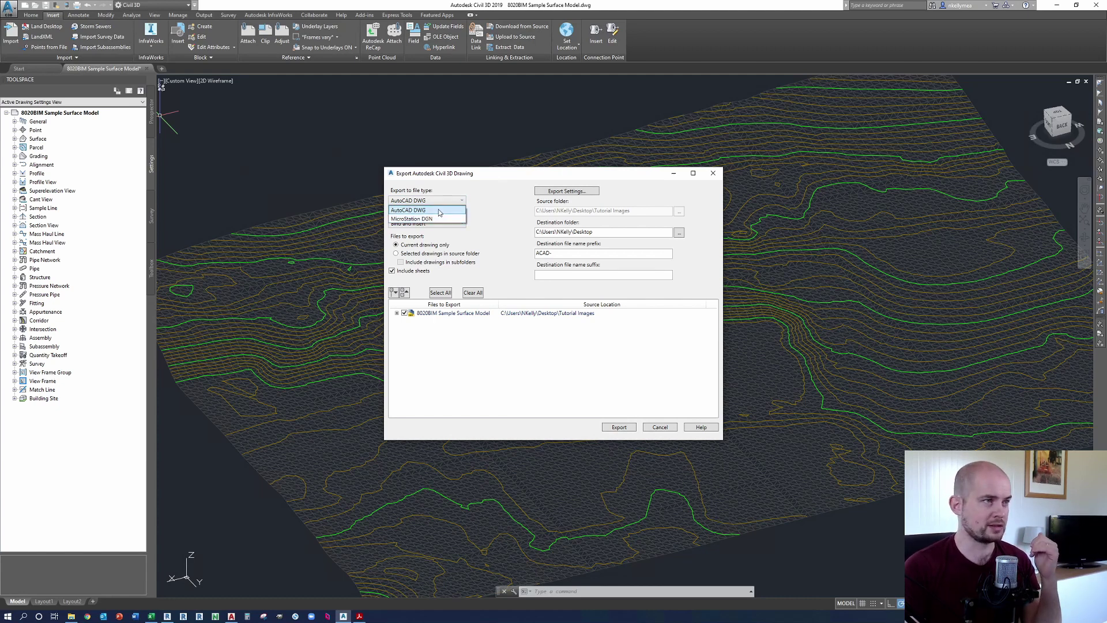
click(439, 211)
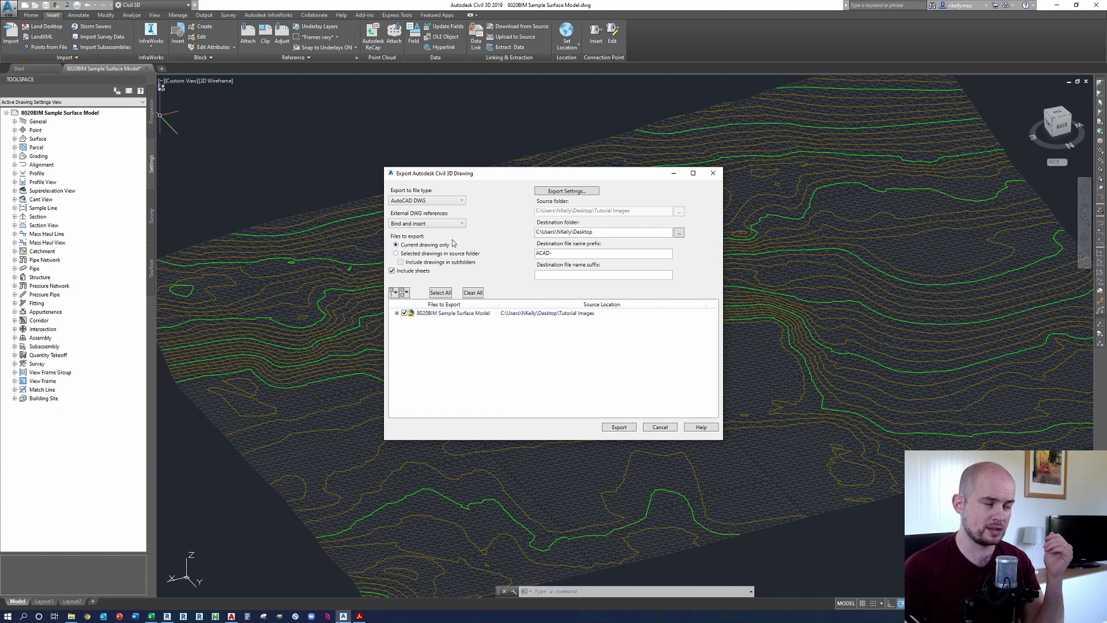
Step: Accept the DWG 2013 export settings and export the three ACAD-prefixed files to the Desktop
click(570, 194)
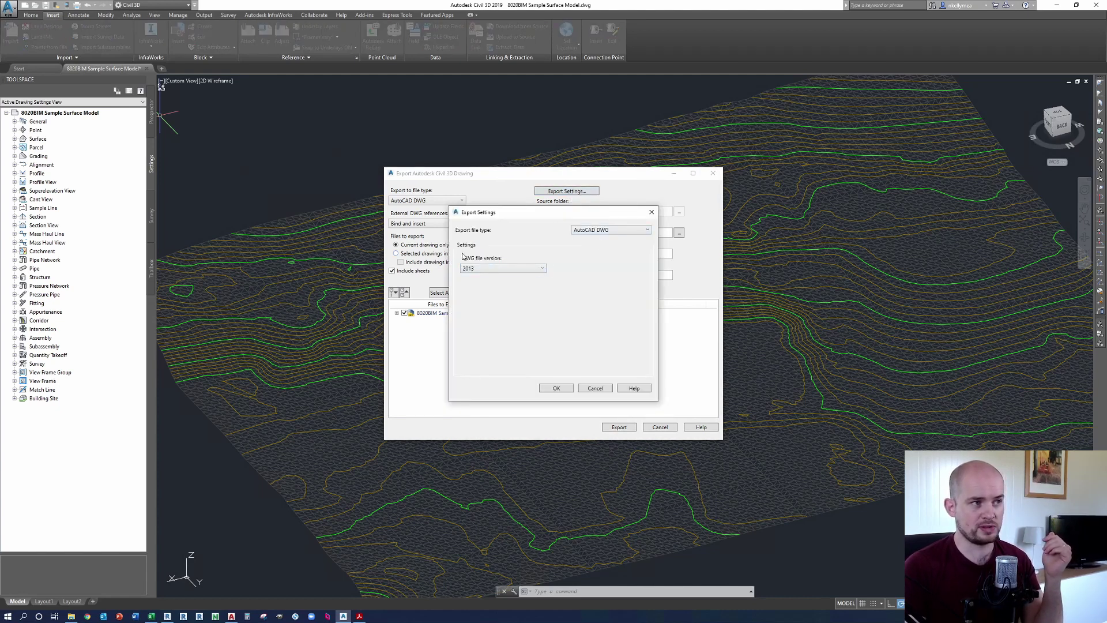
click(552, 389)
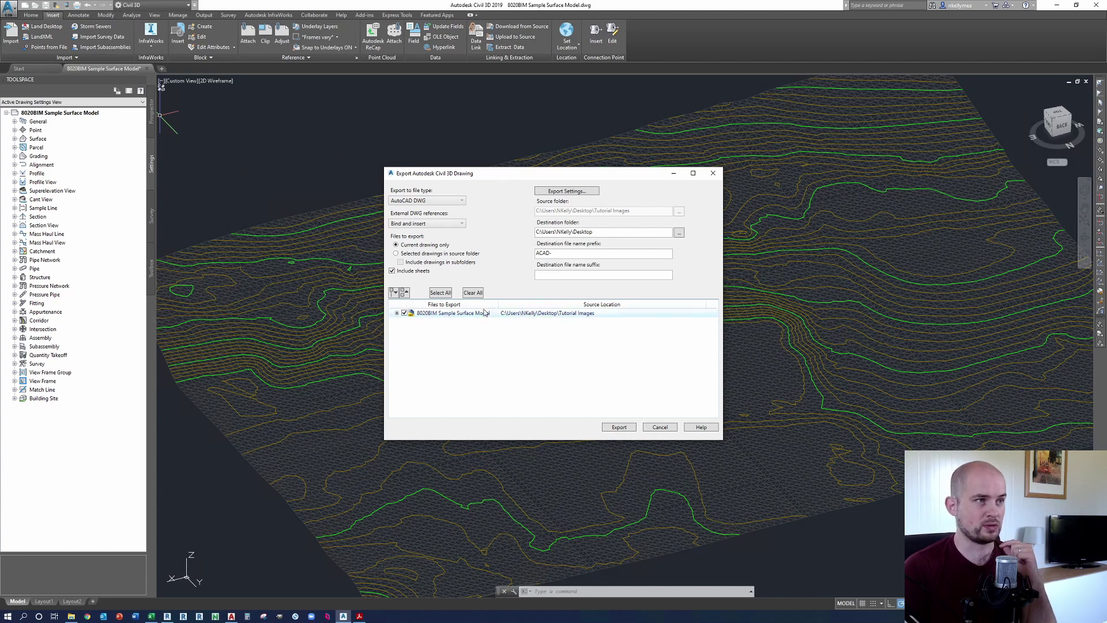
click(623, 430)
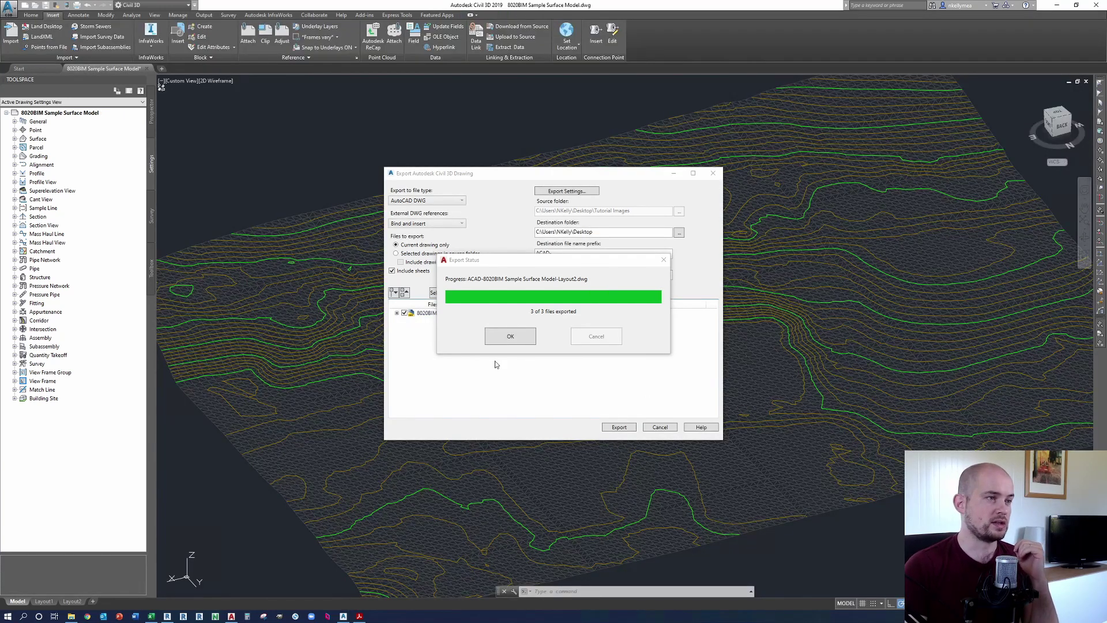
click(524, 337)
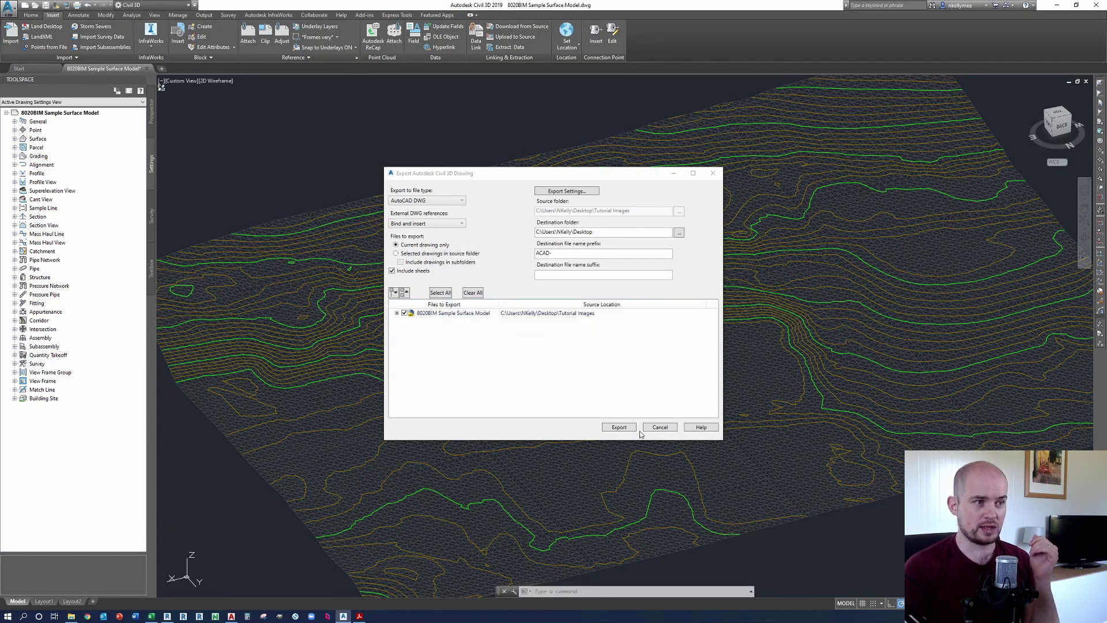
Step: On the Desktop, delete the ACAD Layout1 and Layout2 DWGs, keeping ACAD-8020BIM Sample Surface Model
click(71, 616)
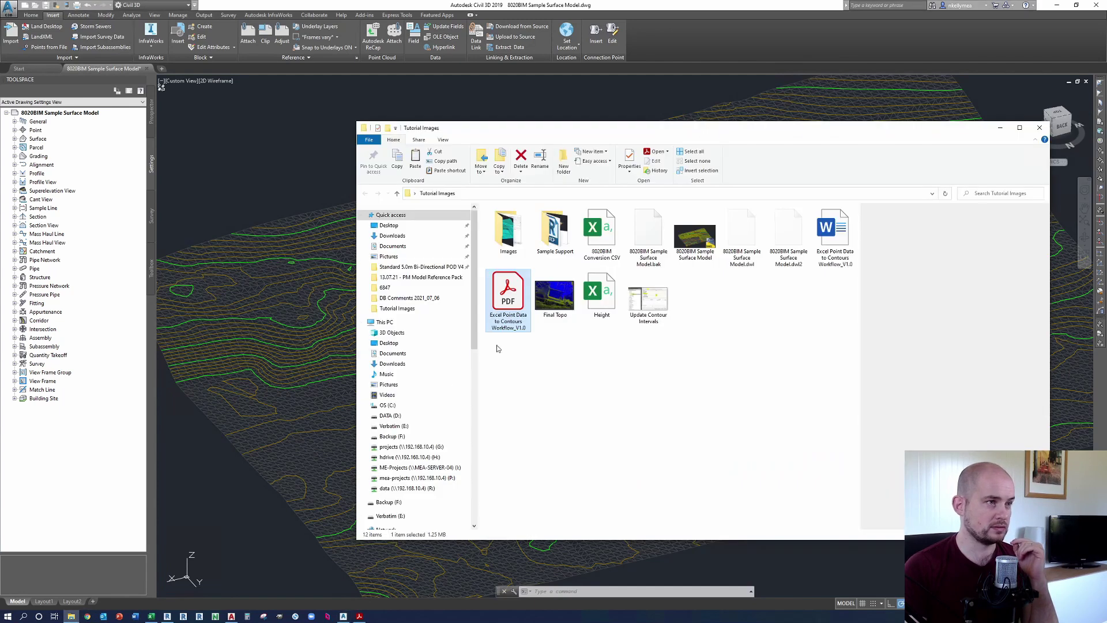
click(589, 394)
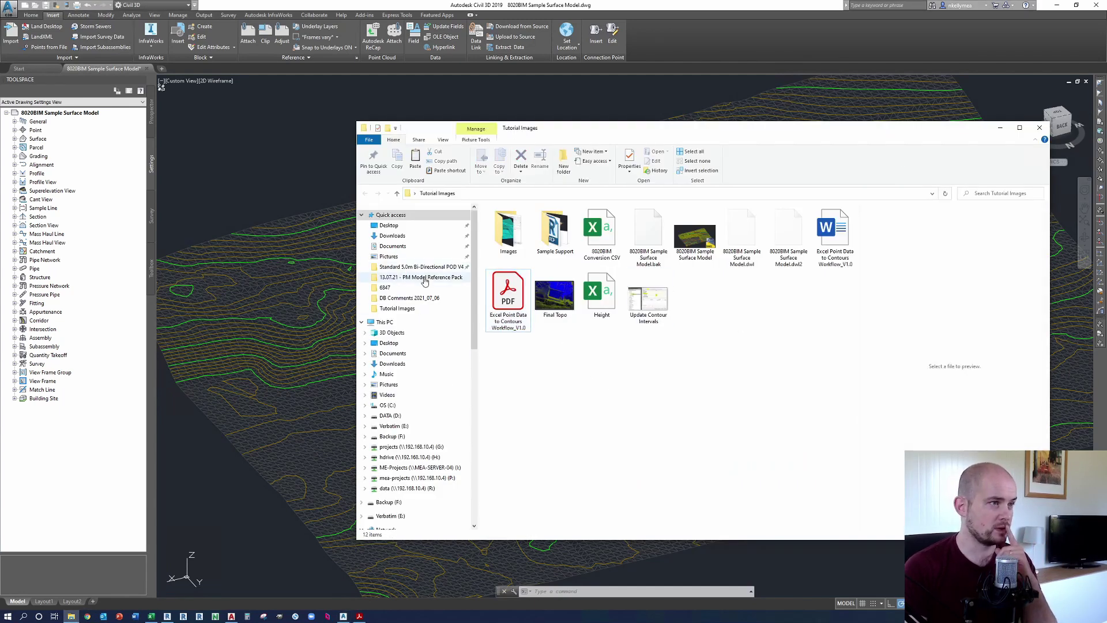
click(388, 225)
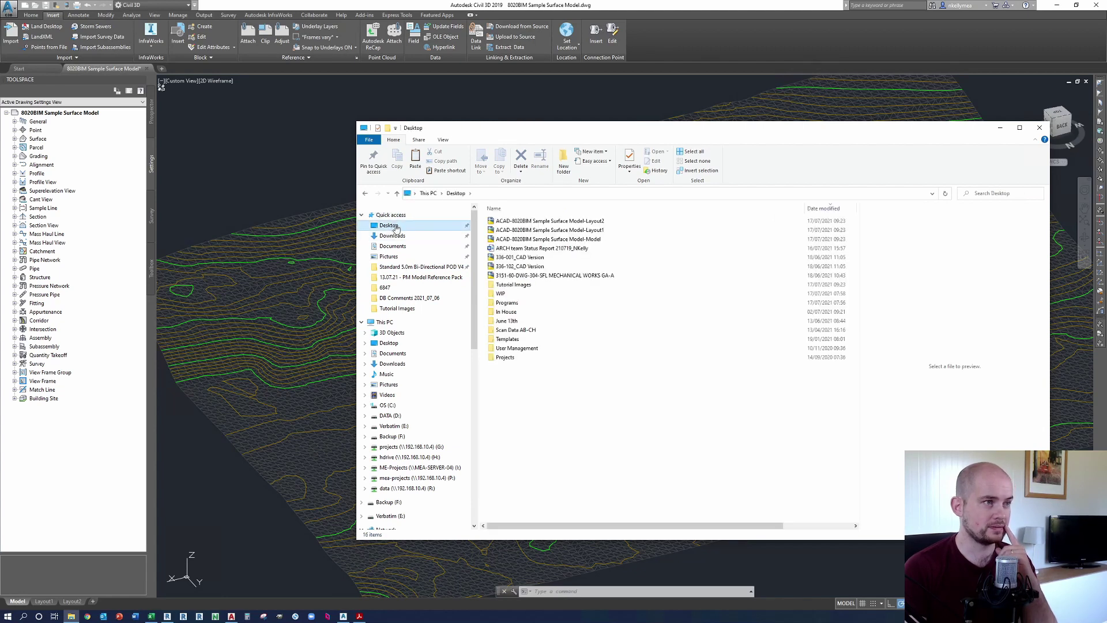
click(576, 239)
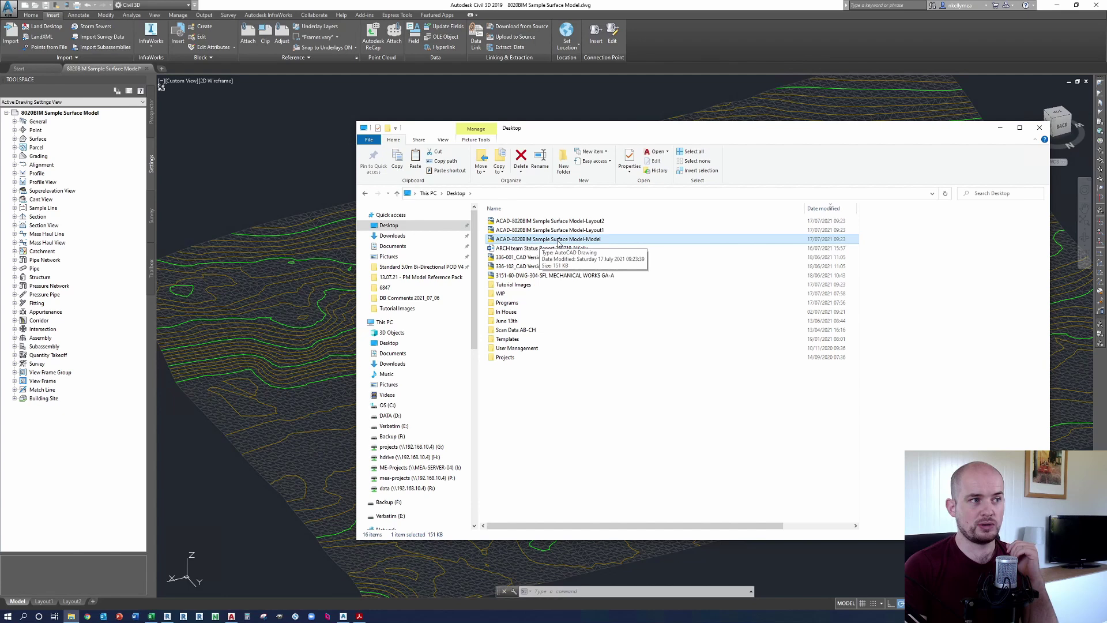
click(595, 230)
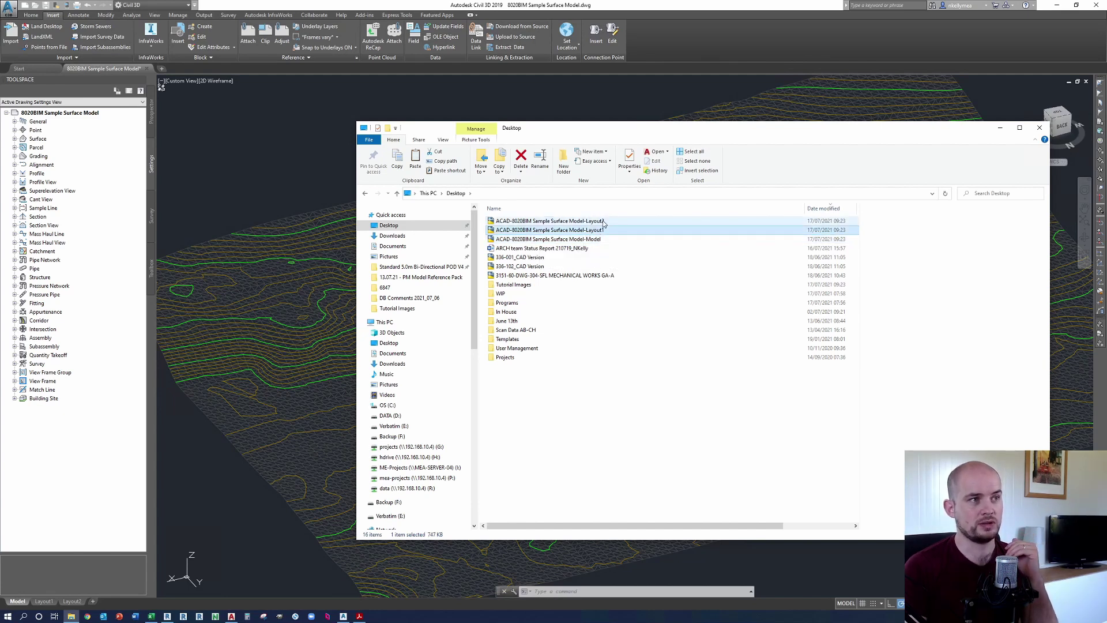
click(606, 222)
ctrl+click(590, 230)
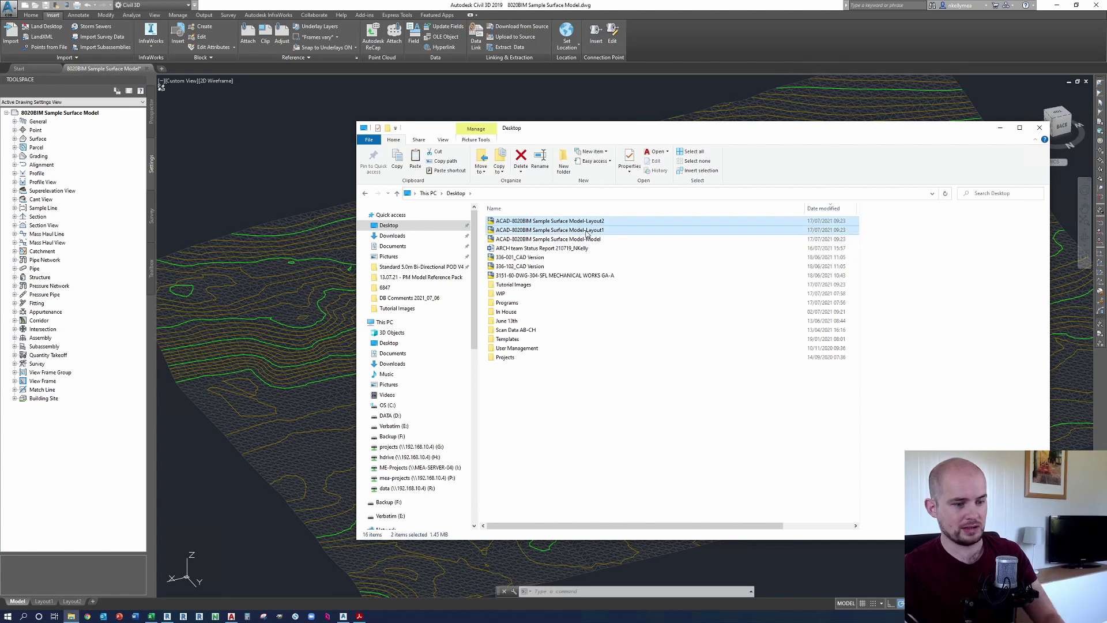
key(Delete)
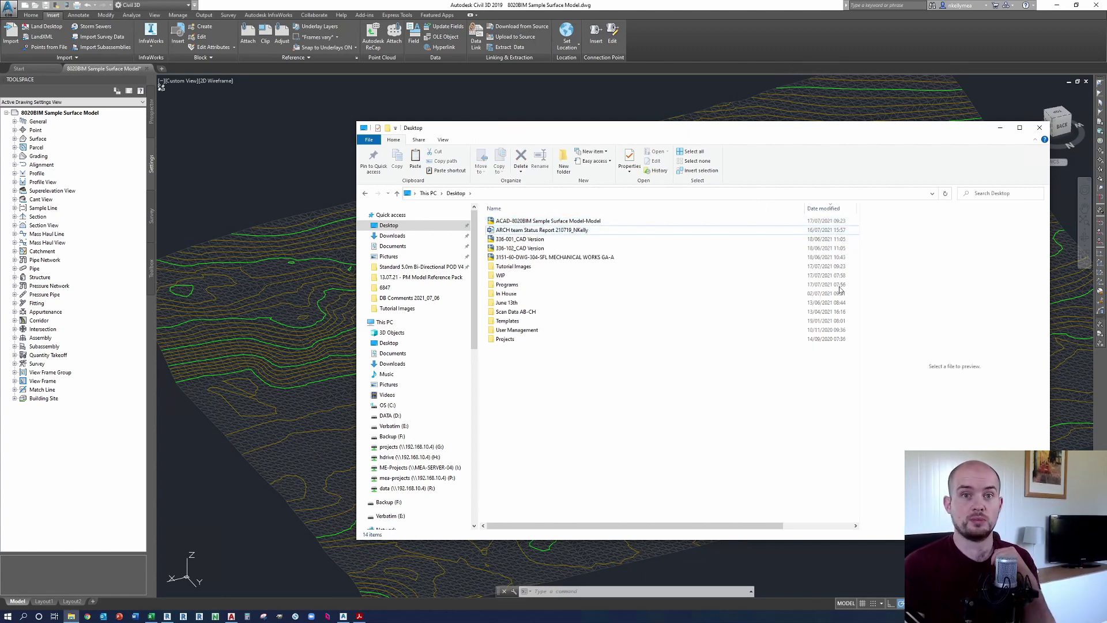
click(1039, 127)
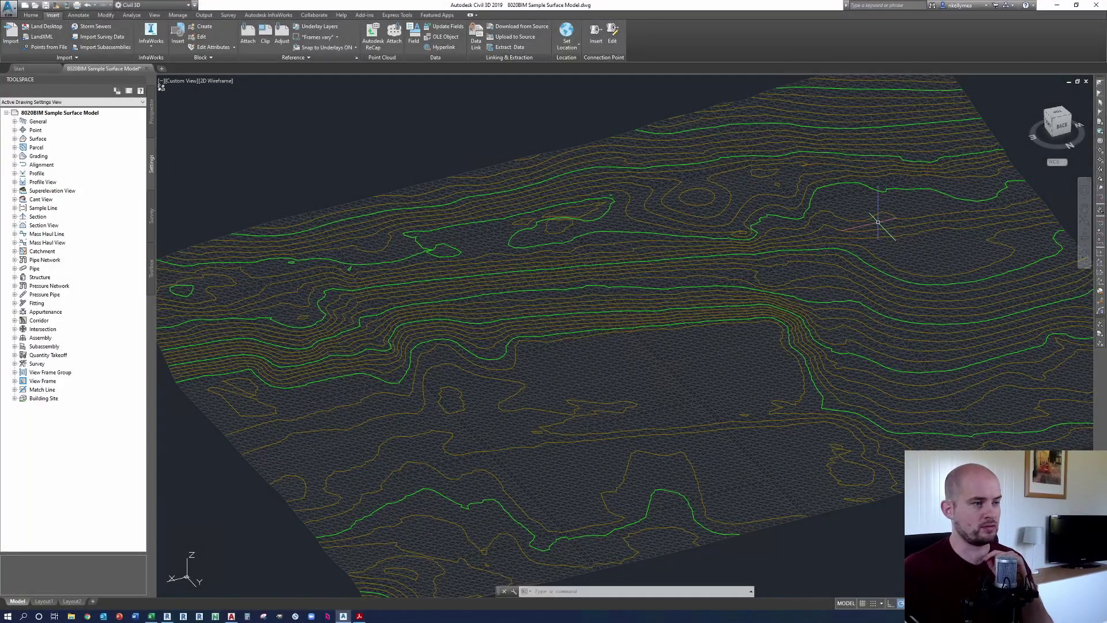
Step: In the Revit Site plan, choose the exported Sample Surface Model DWG from the Desktop to link
click(167, 616)
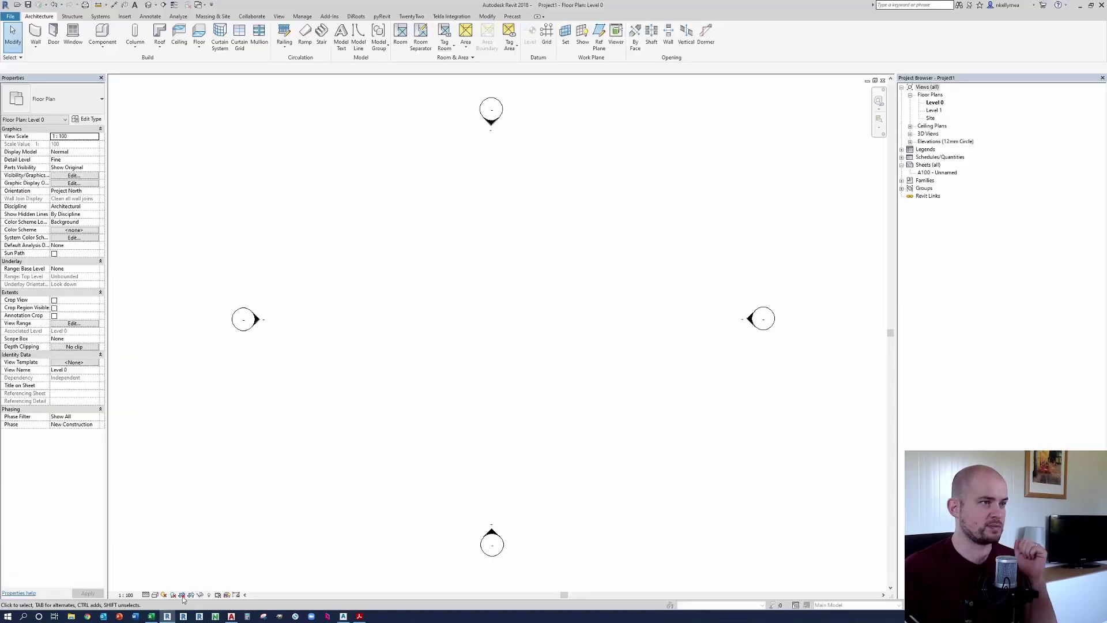
double_click(931, 119)
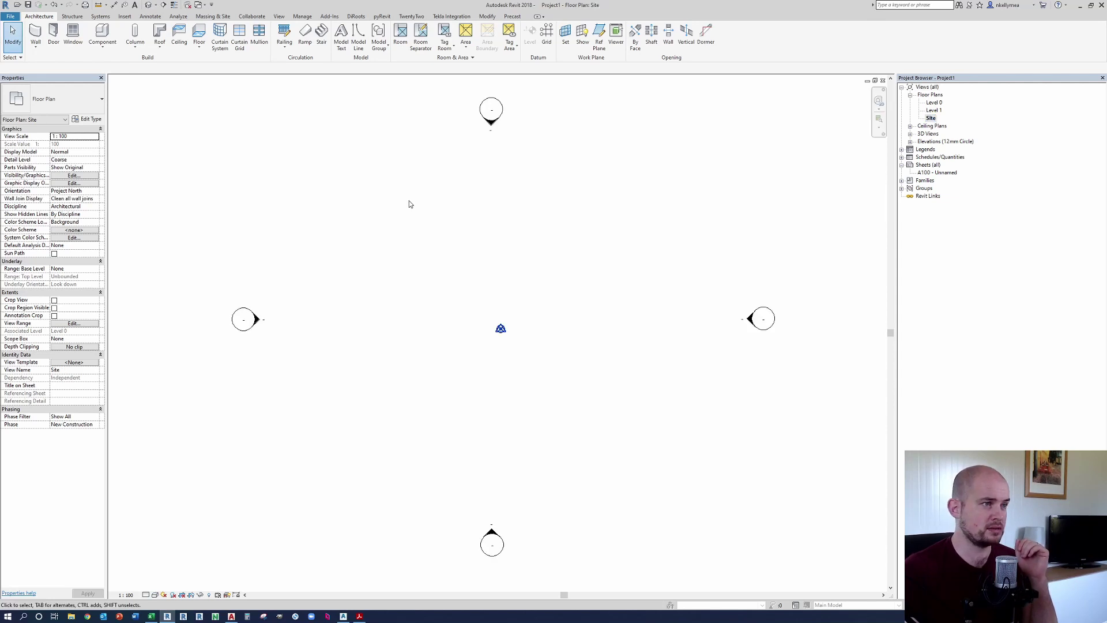
scroll(414, 209, down, 2)
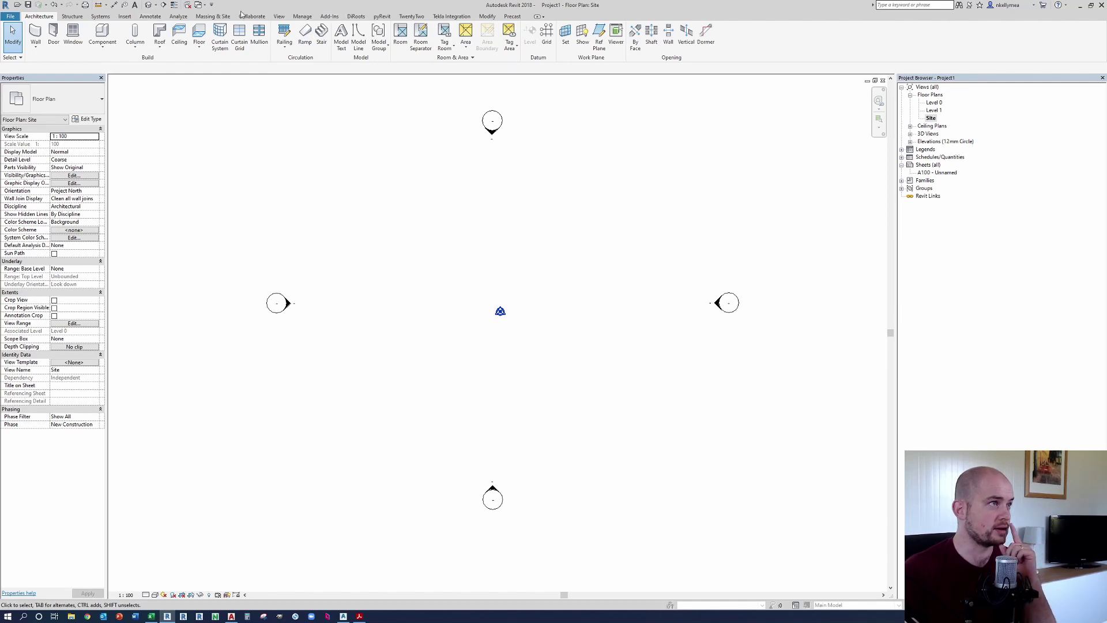
click(125, 16)
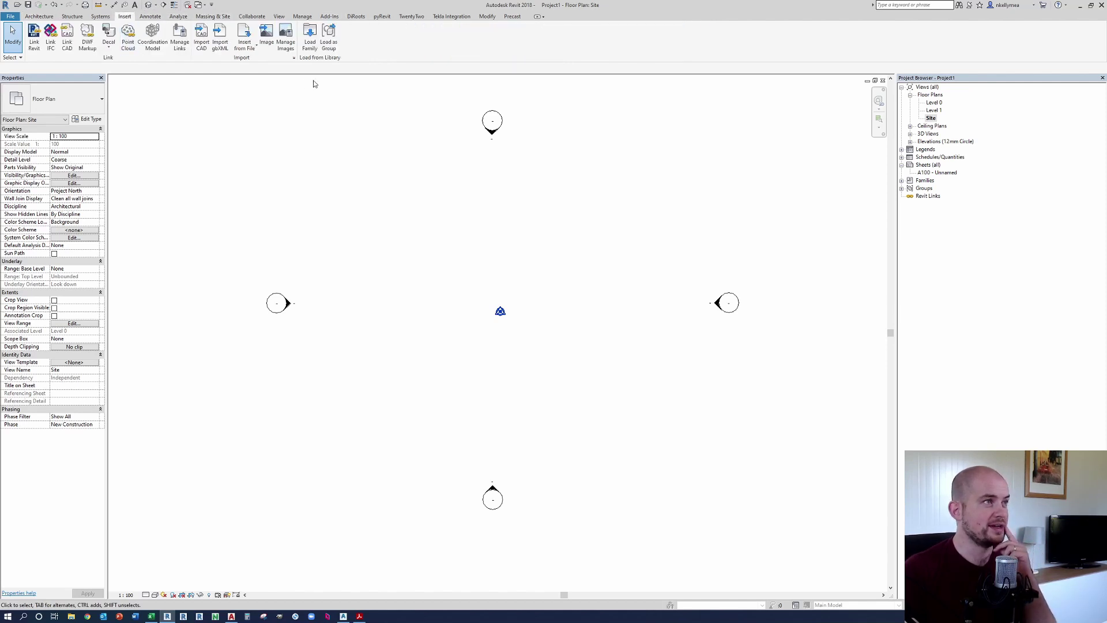
click(34, 38)
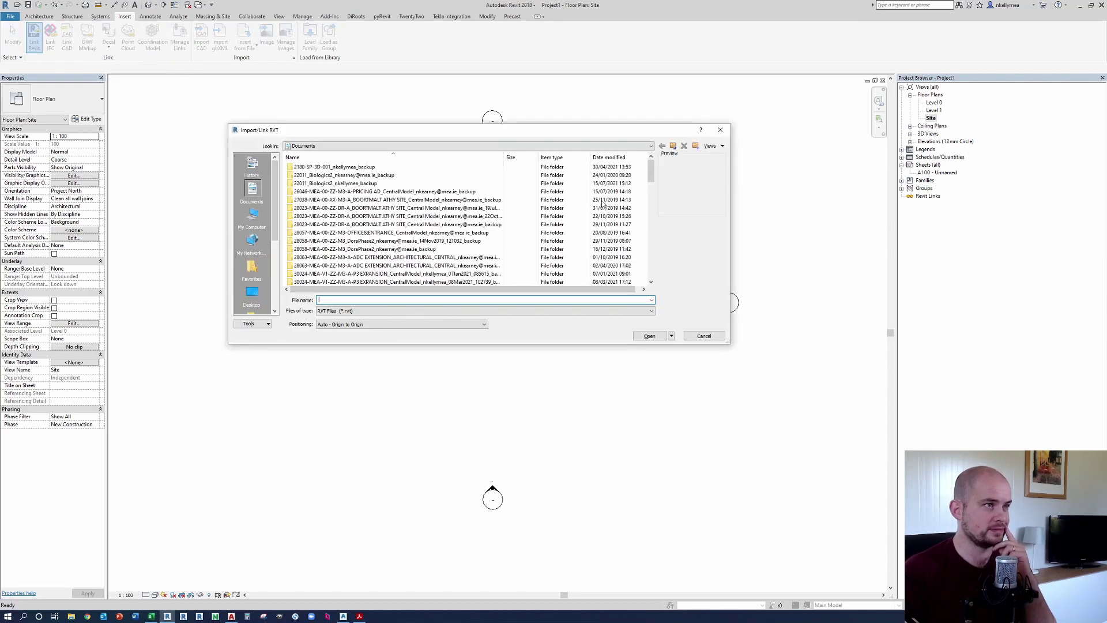
click(720, 130)
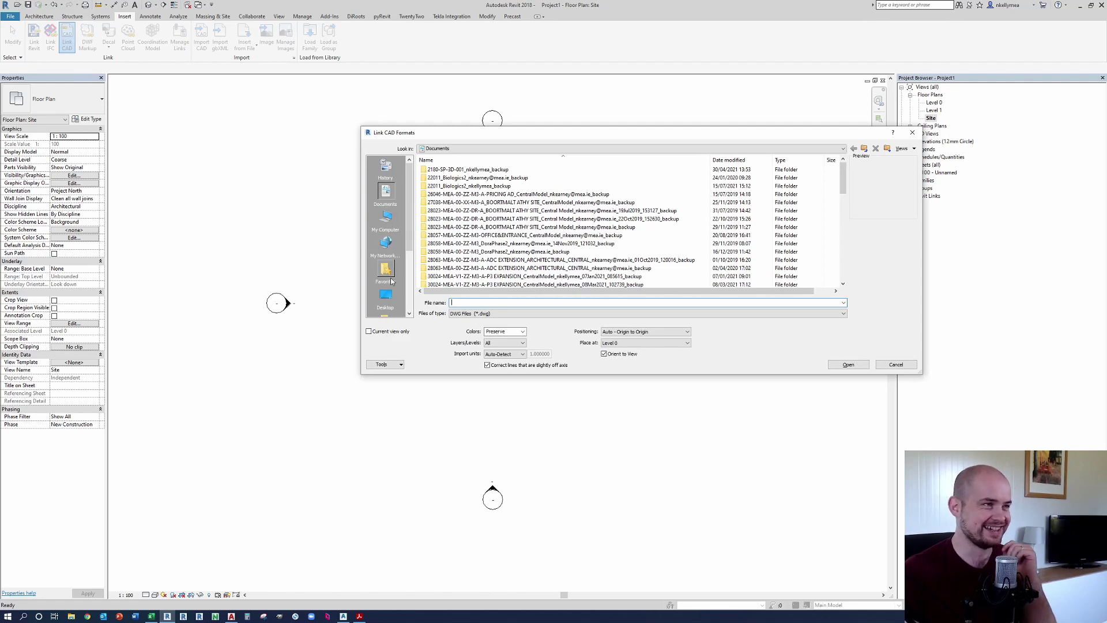
click(386, 295)
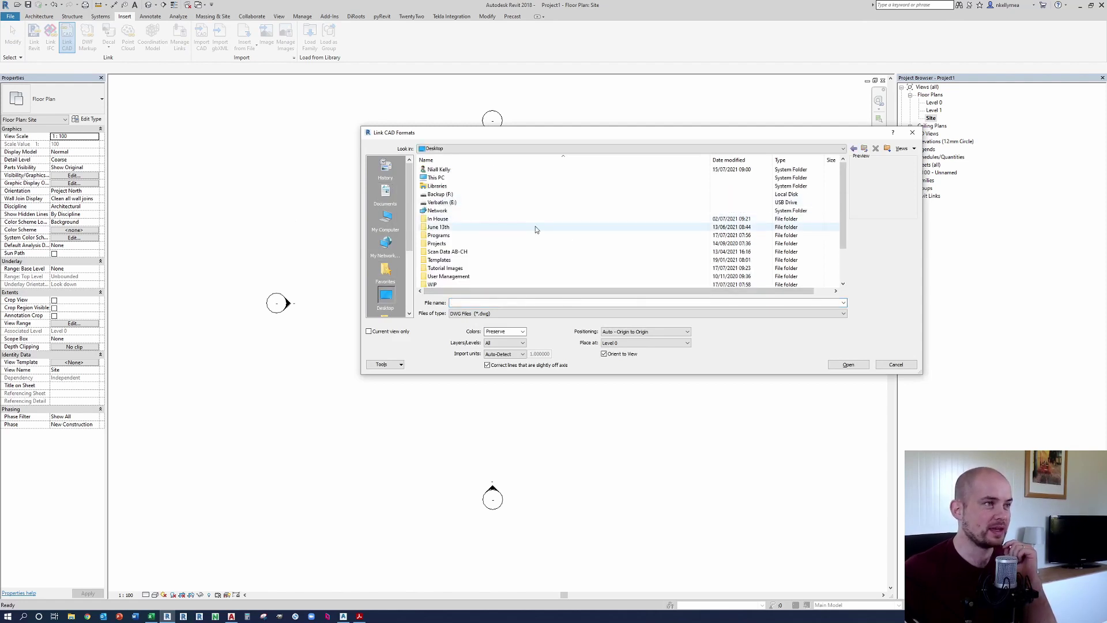
scroll(528, 210, down, 2)
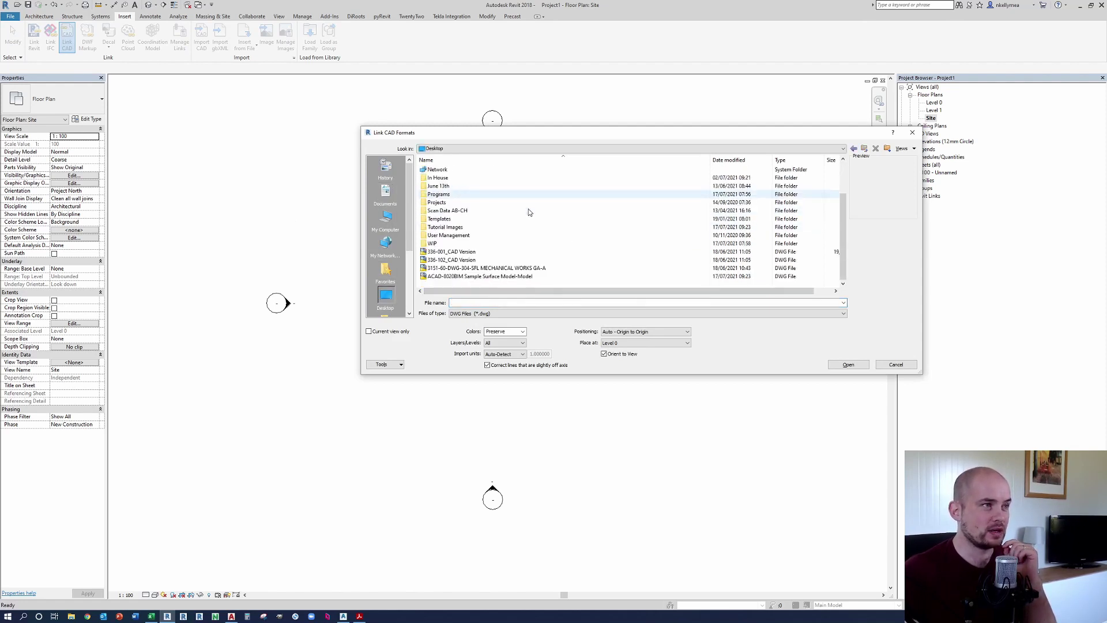
click(488, 276)
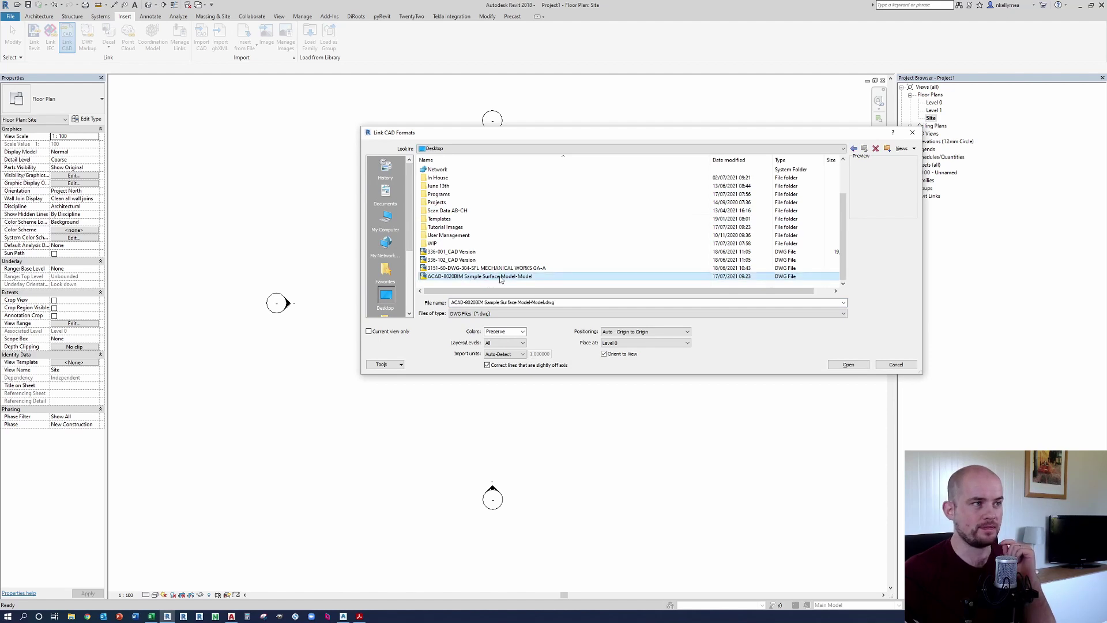
Step: Set the link to meter units, Auto - Origin to Origin positioning, and Orient to View
click(521, 354)
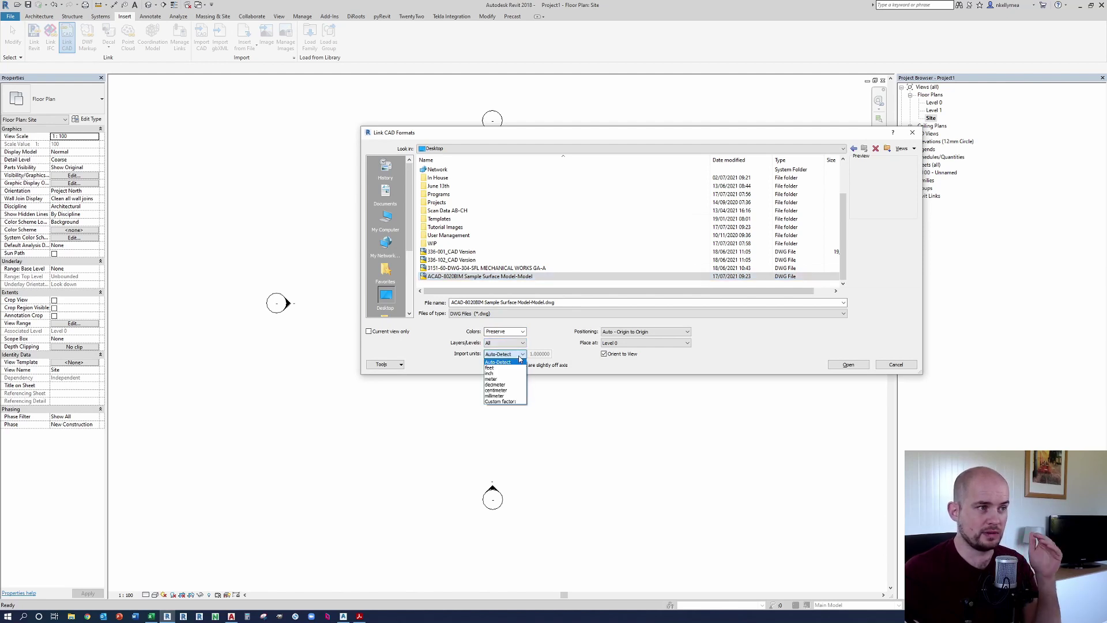
click(491, 379)
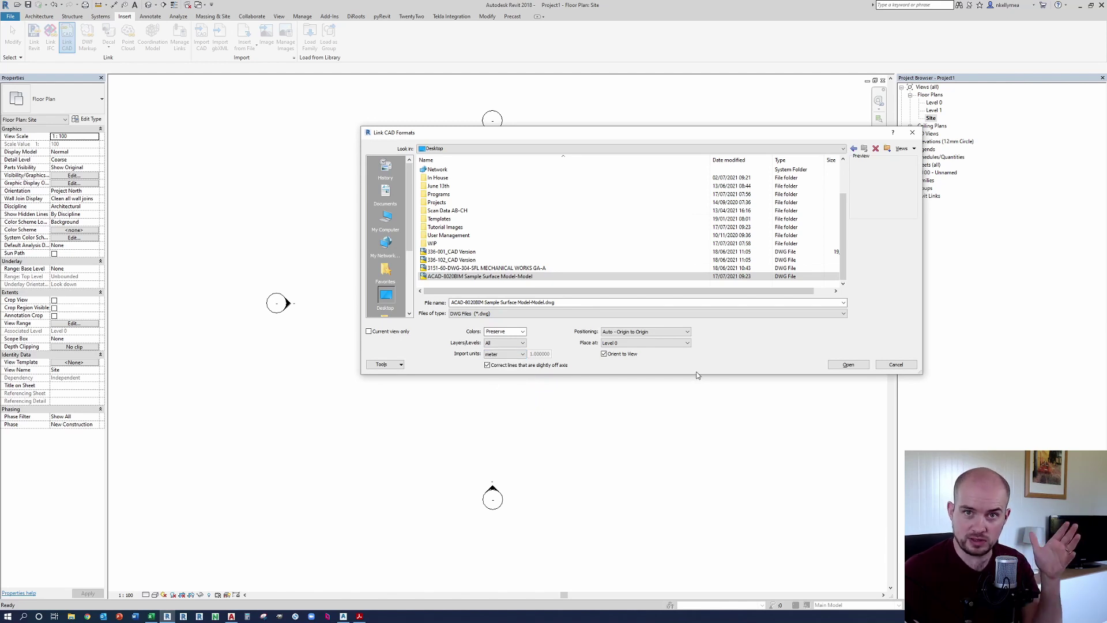
click(667, 332)
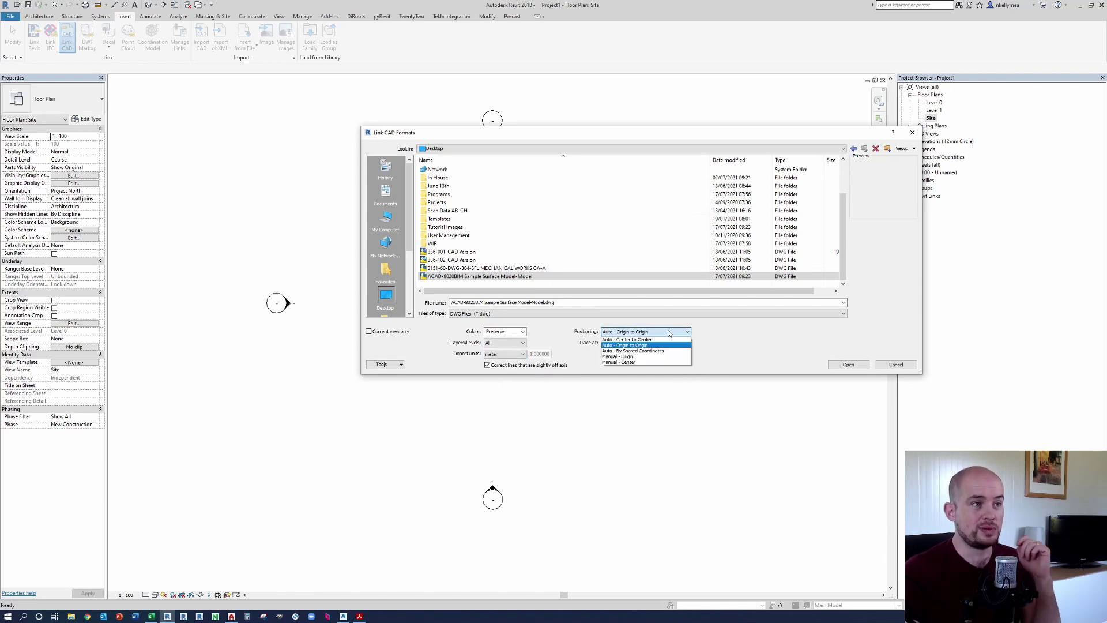
click(785, 343)
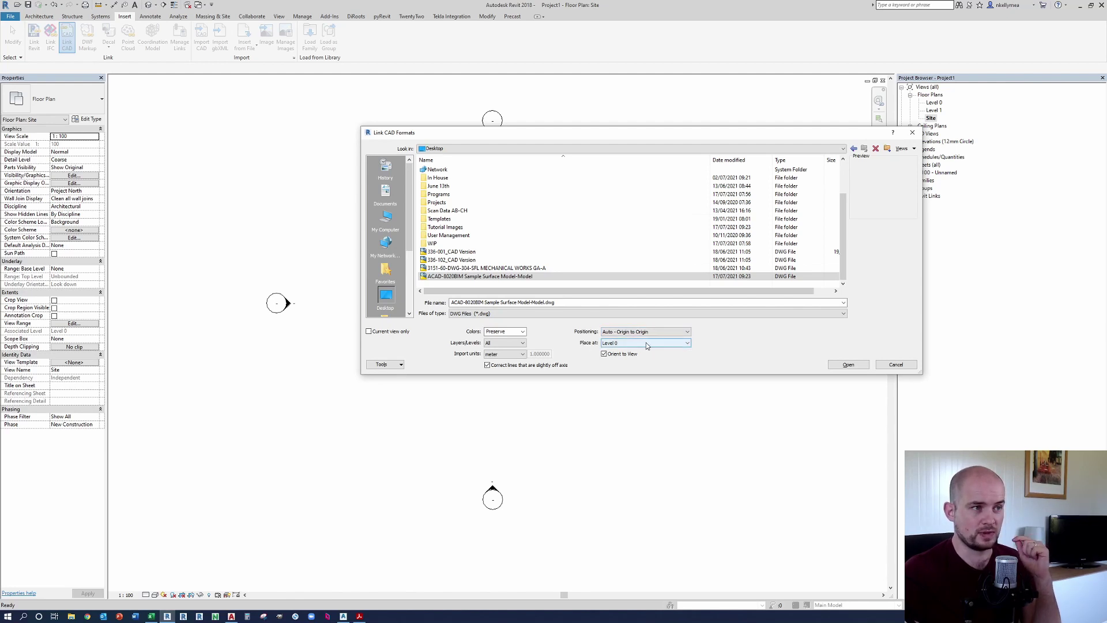
click(605, 354)
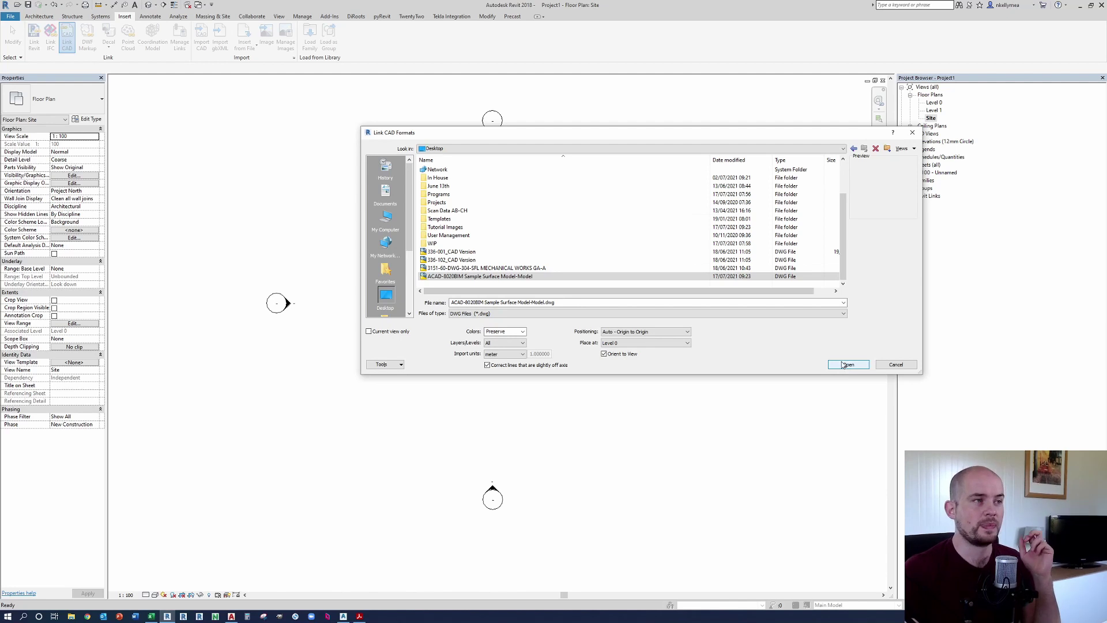
click(848, 364)
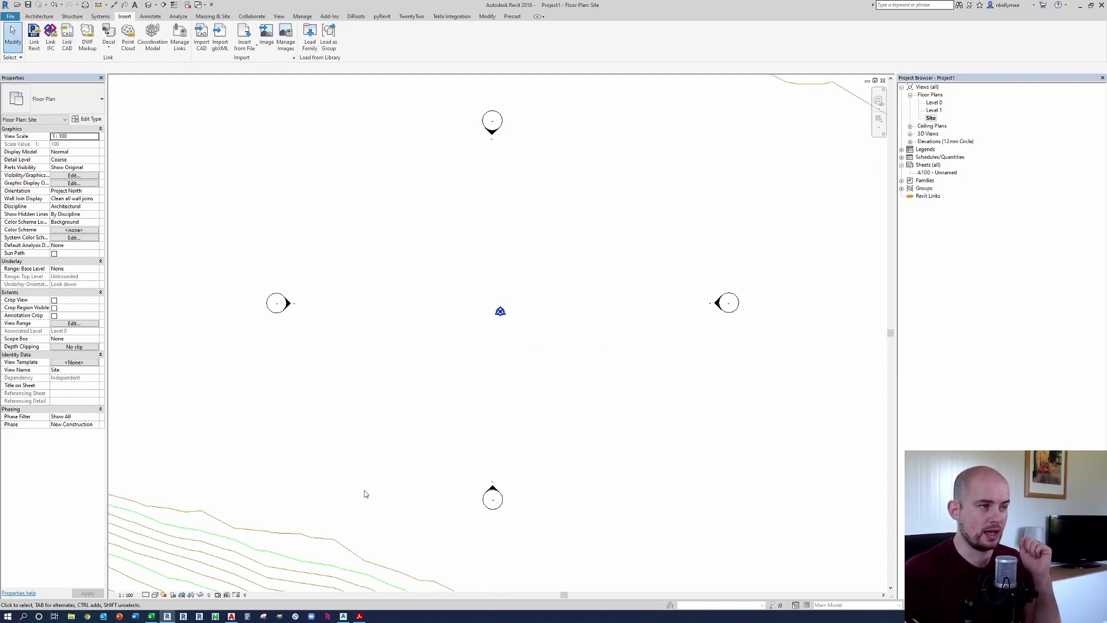
scroll(369, 446, down, 8)
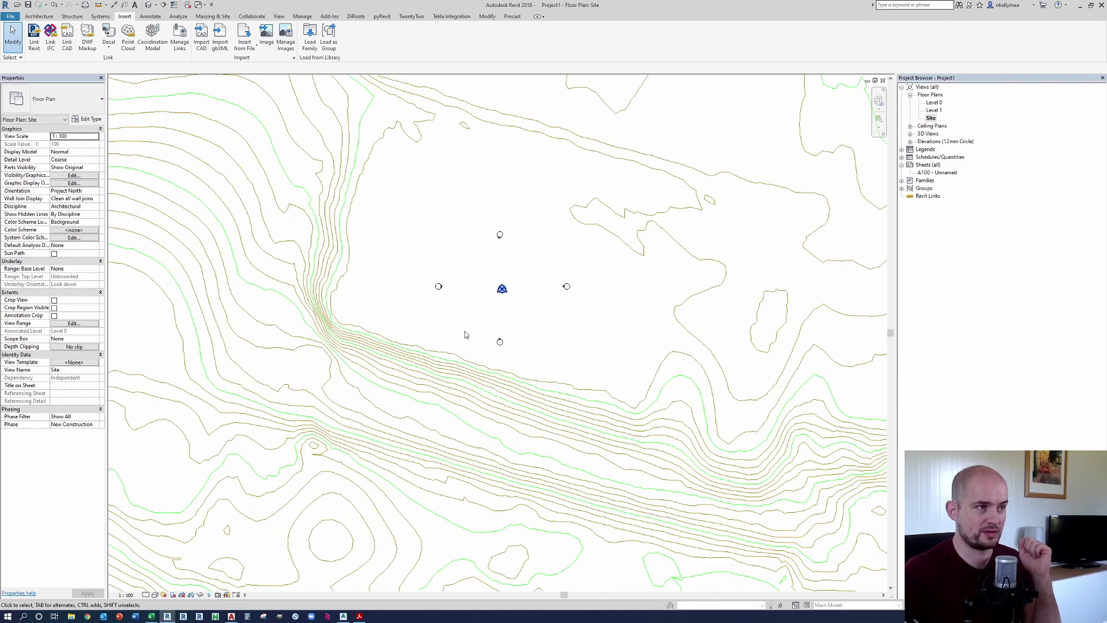
scroll(507, 343, down, 3)
scroll(517, 330, up, 3)
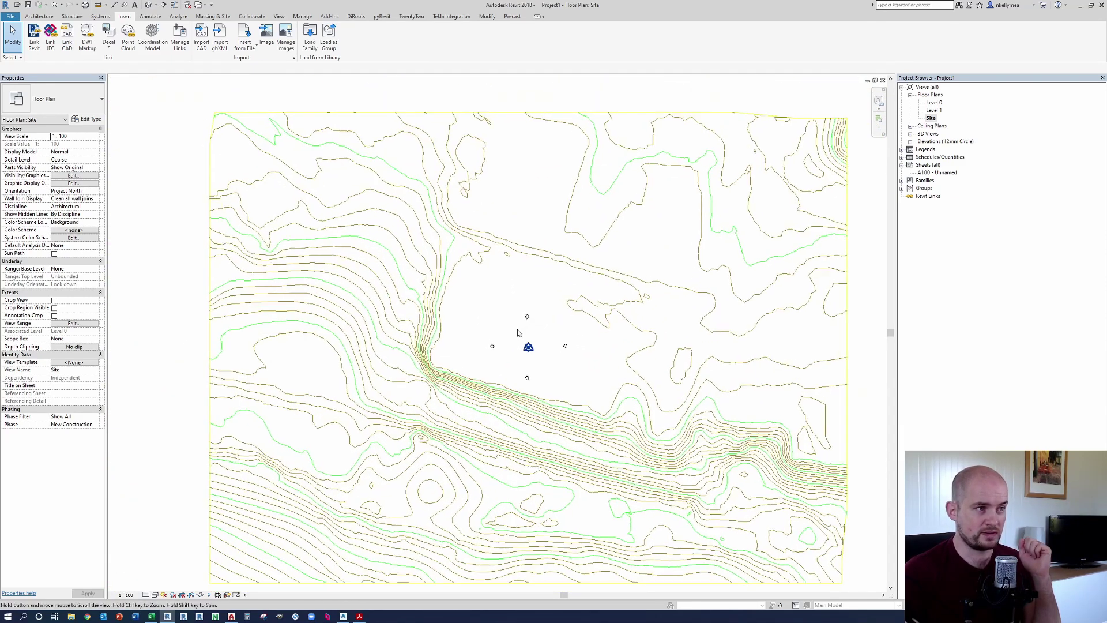
click(149, 4)
scroll(657, 308, up, 2)
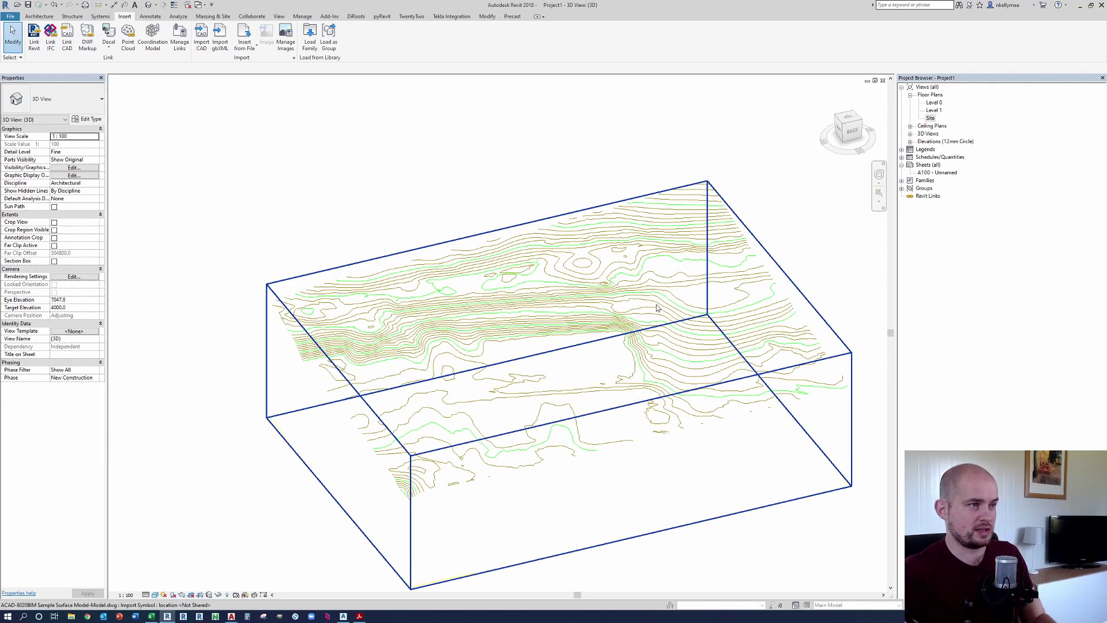
shift+middle_drag(661, 328, 707, 276)
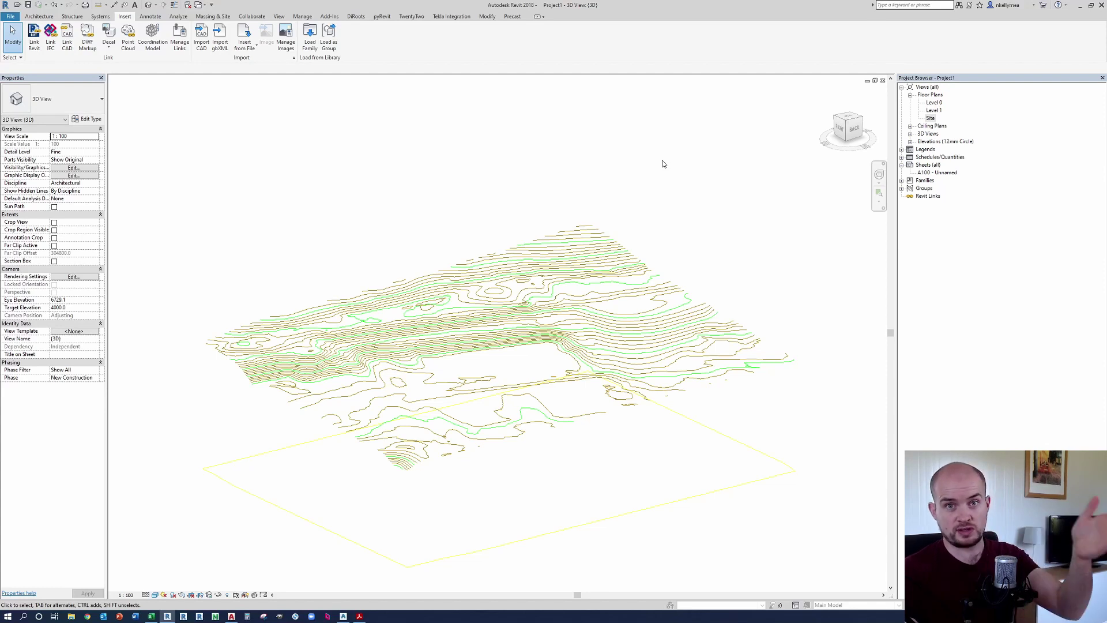
scroll(627, 202, down, 1)
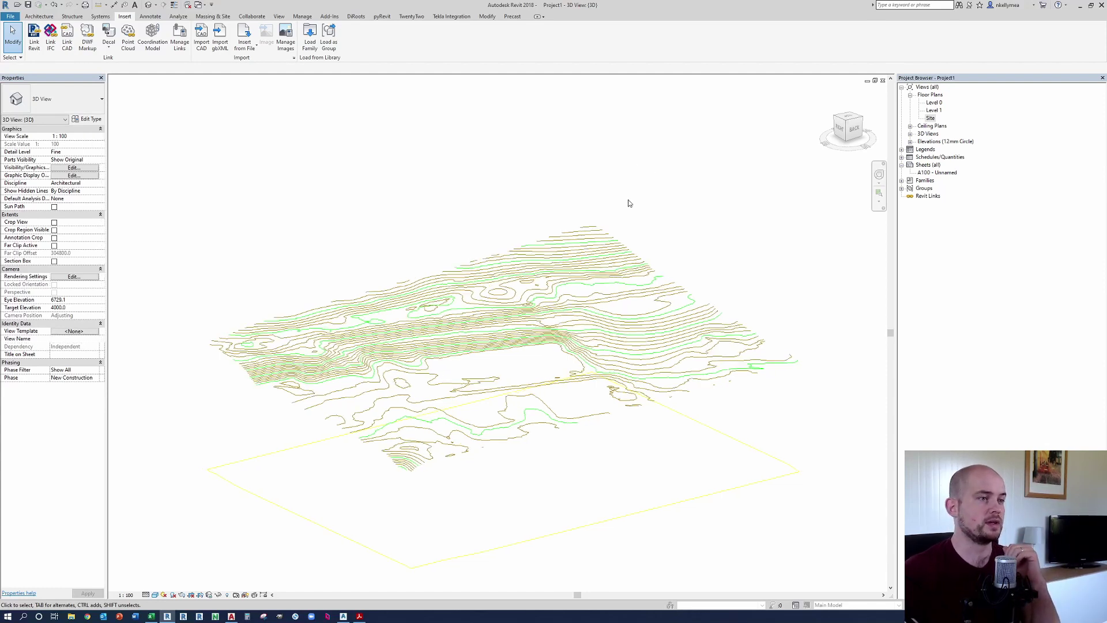
scroll(786, 171, down, 1)
shift+middle_drag(812, 200, 789, 202)
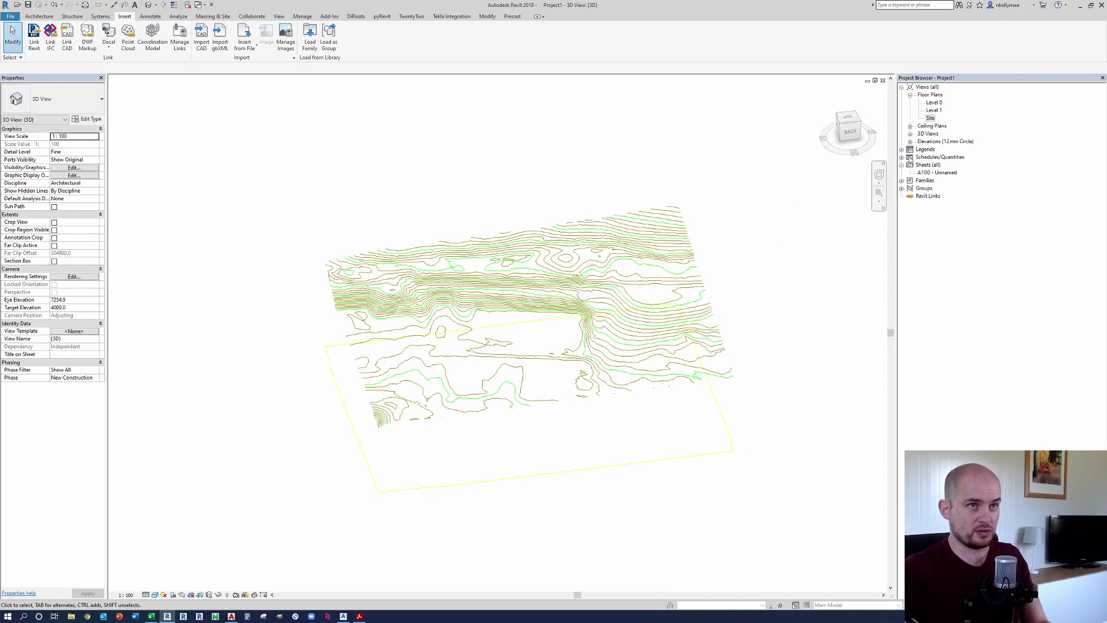
double_click(930, 118)
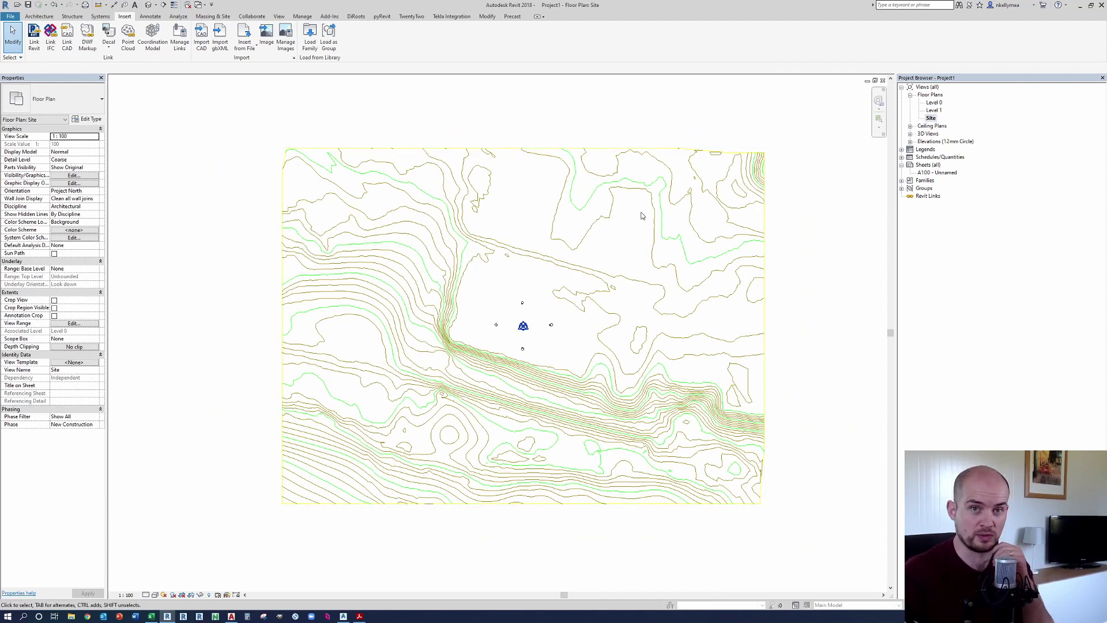
middle_drag(644, 207, 607, 206)
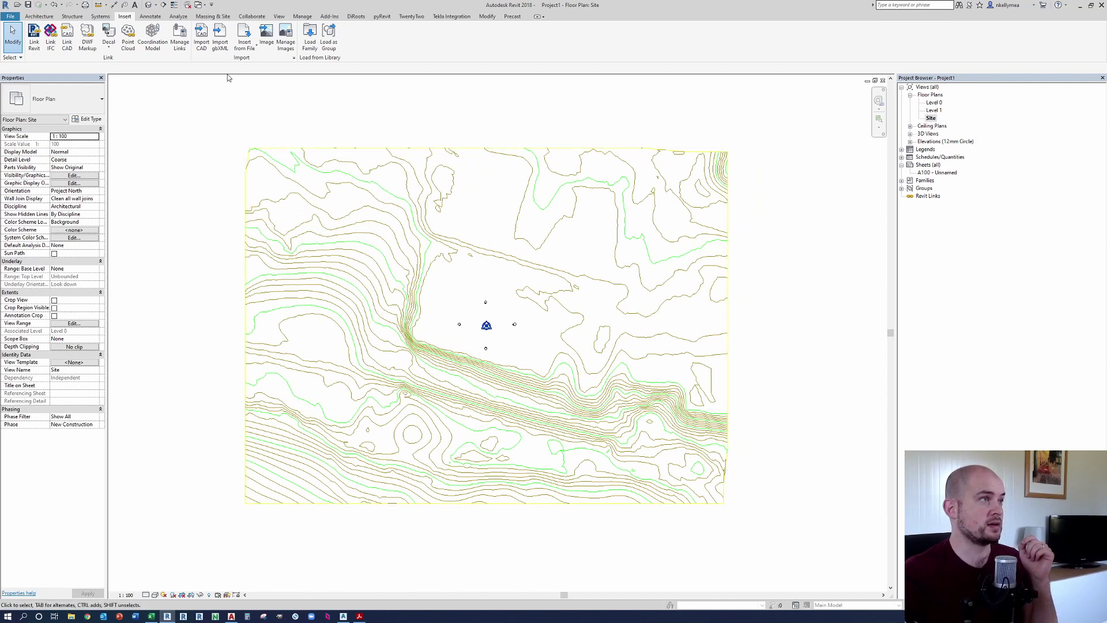
Step: Begin a new Massing & Site toposurface and show the Create from Import options
click(213, 17)
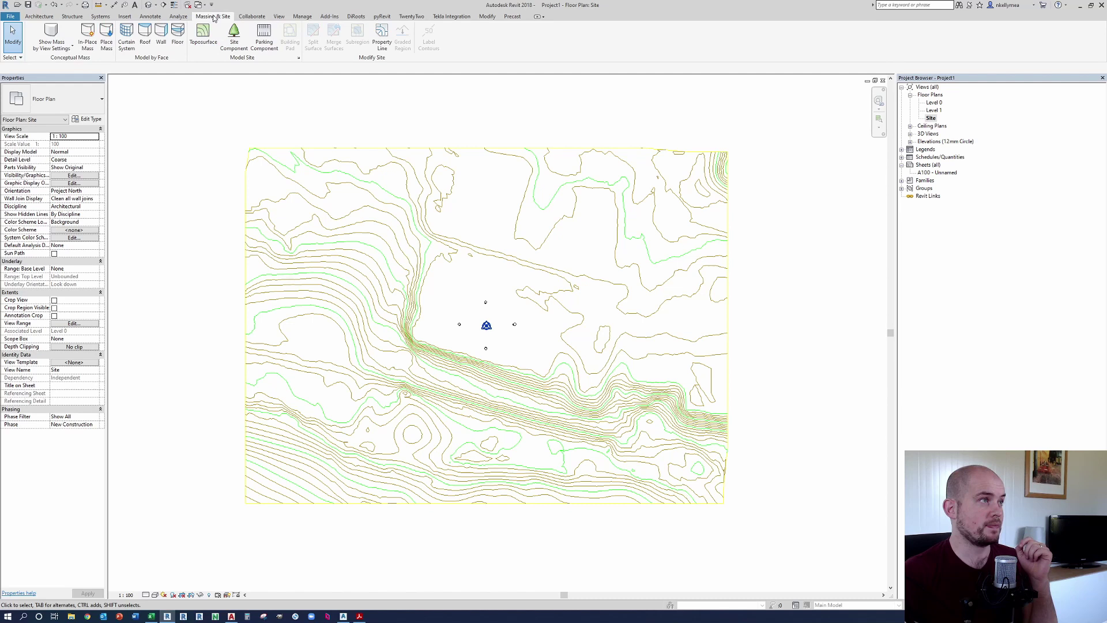
click(204, 33)
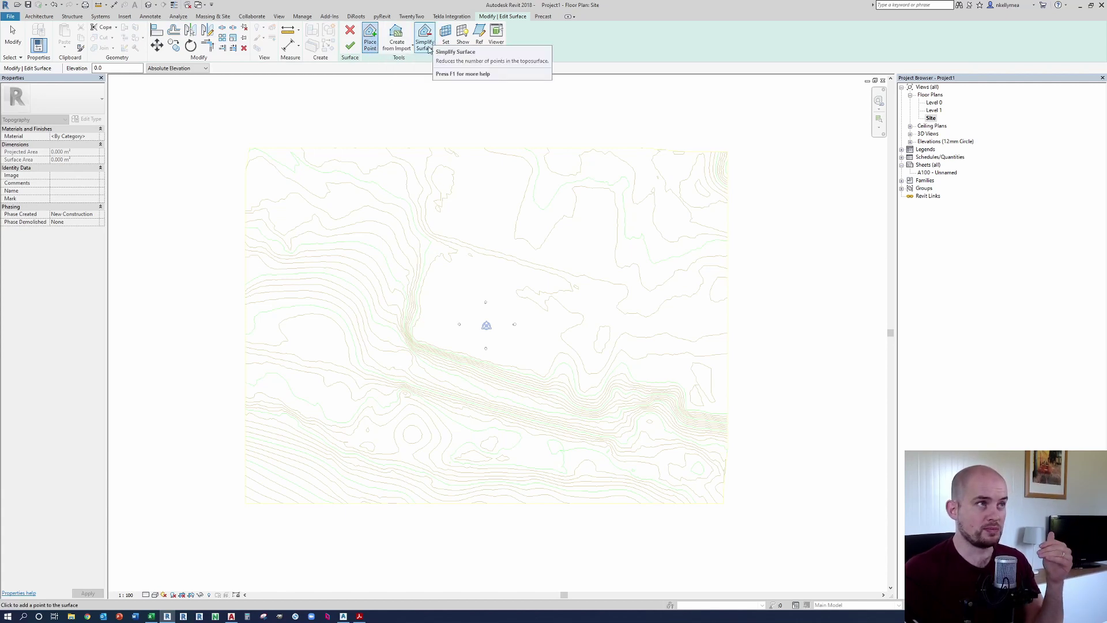
click(410, 48)
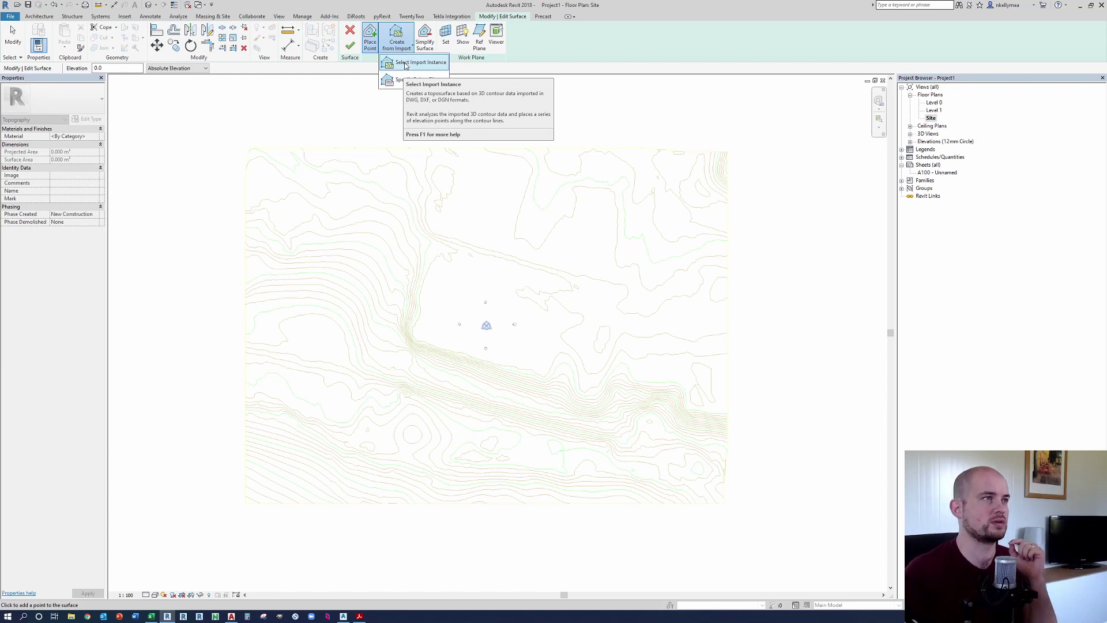
Step: Add toposurface points from all layers of the linked DWG, giving a 40982 m² surface
click(406, 64)
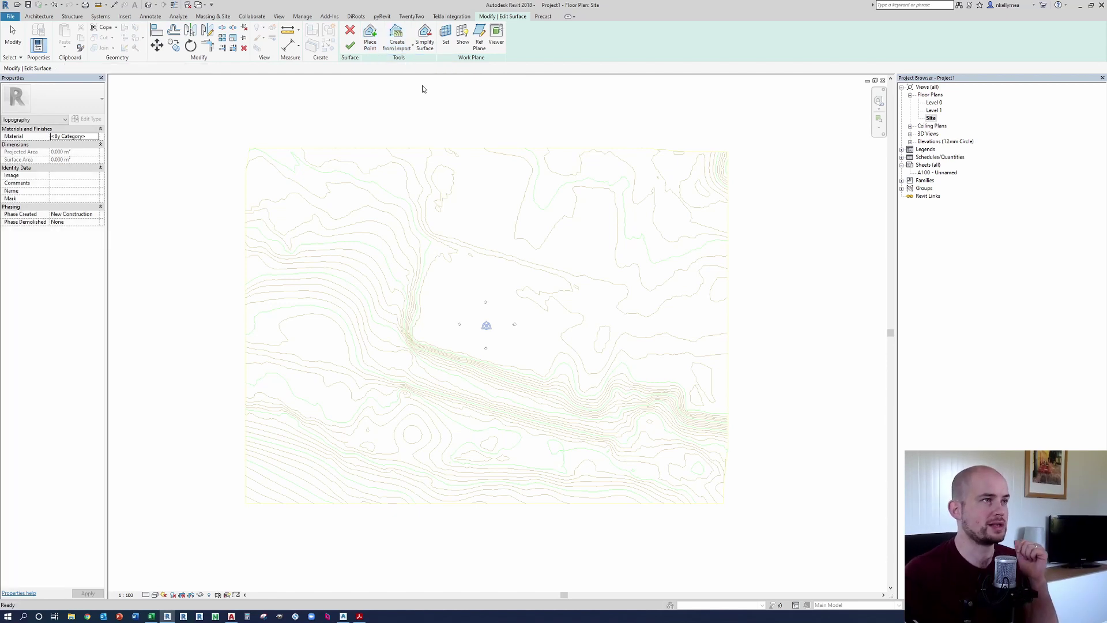
click(411, 147)
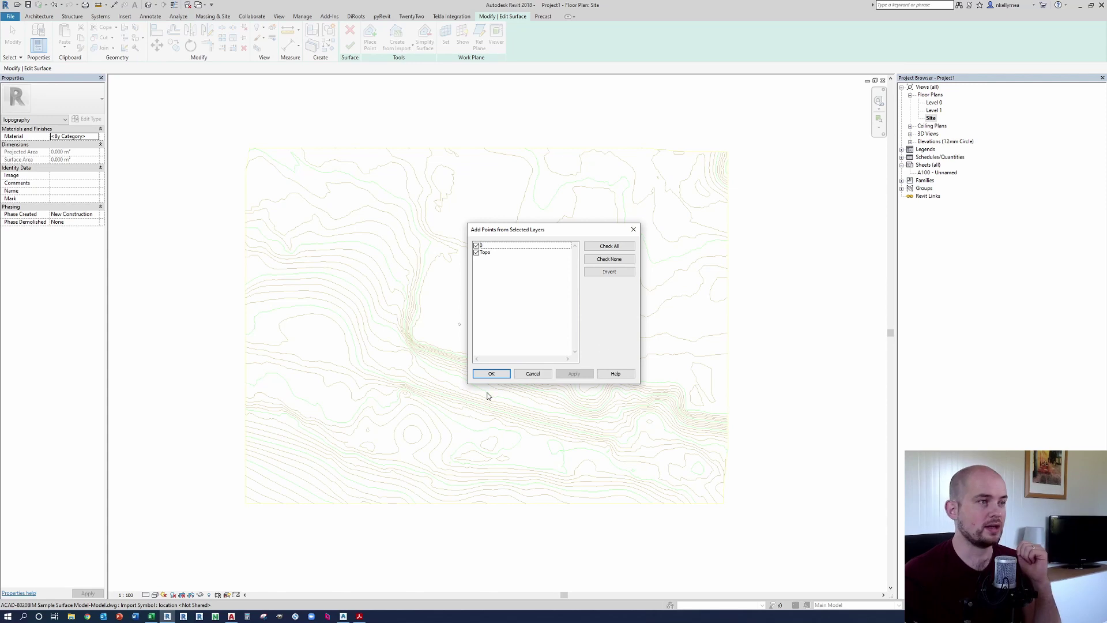
click(493, 374)
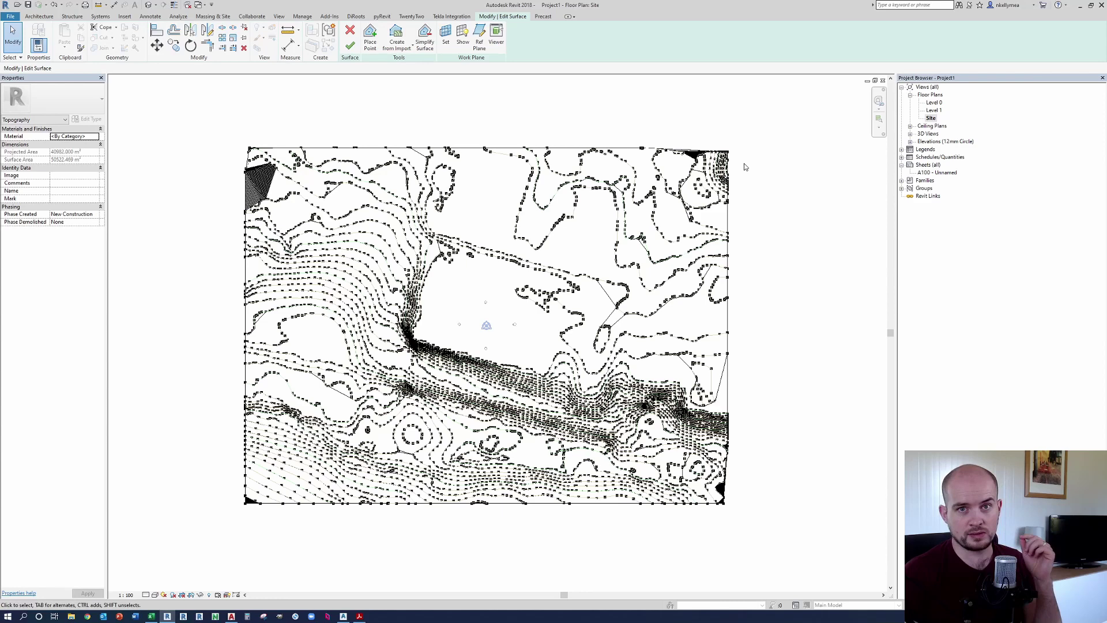
scroll(728, 495, up, 5)
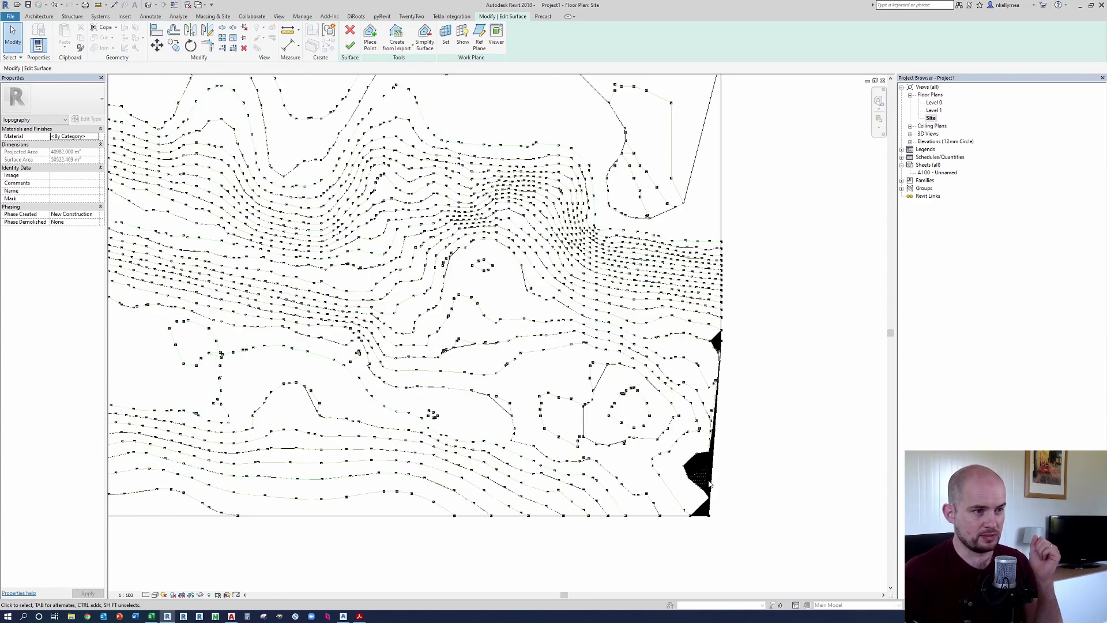
scroll(682, 455, down, 5)
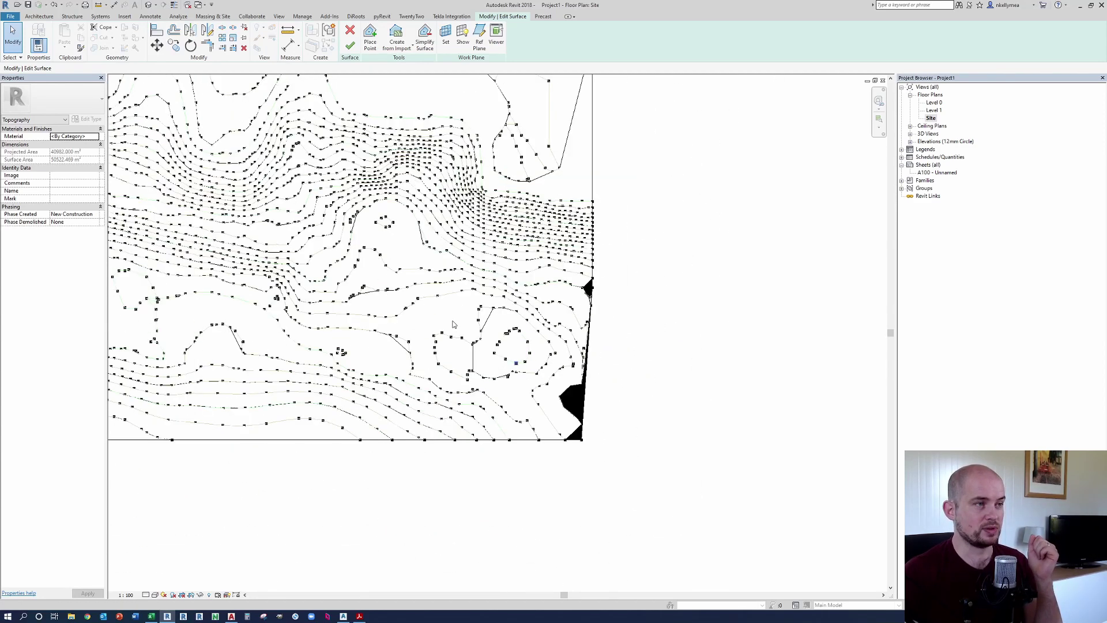
middle_click(540, 405)
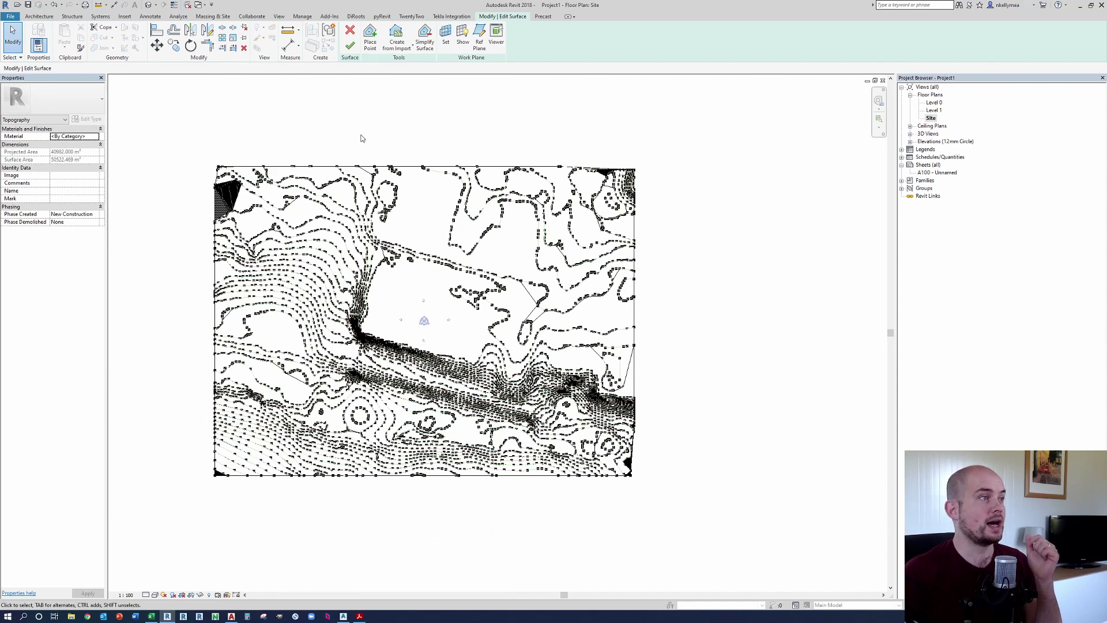
Step: Orbit the 3D view of the toposurface to inspect the tall spikes at its edges
click(149, 5)
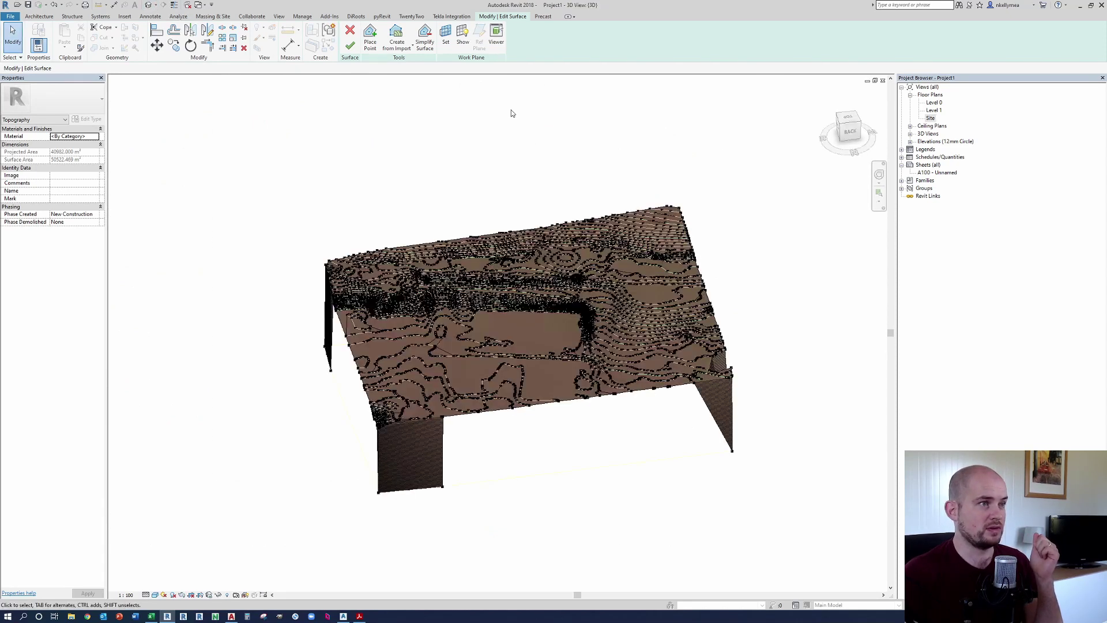
shift+middle_drag(662, 388, 821, 198)
shift+middle_drag(739, 302, 641, 502)
scroll(535, 381, up, 6)
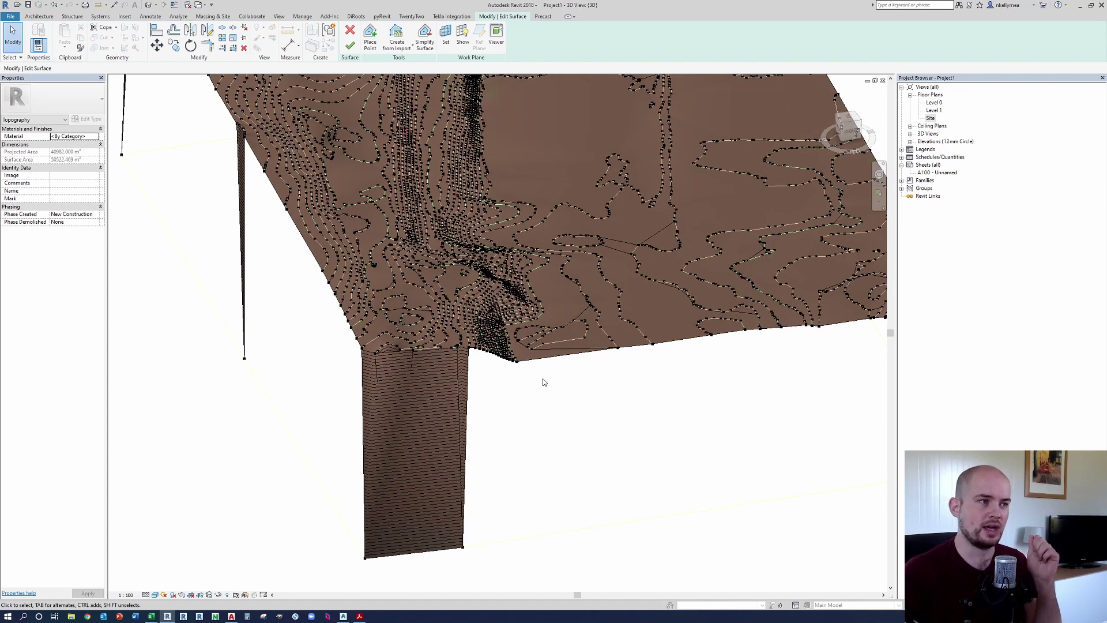
scroll(546, 382, down, 5)
shift+middle_drag(552, 373, 547, 437)
shift+middle_drag(643, 434, 495, 324)
shift+middle_drag(655, 363, 782, 398)
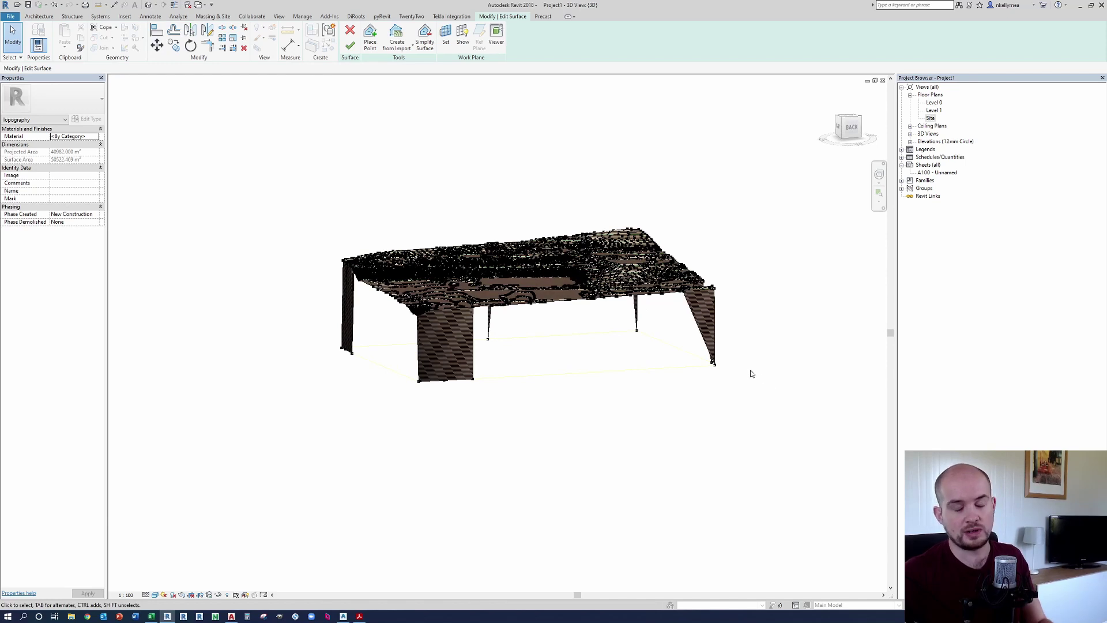
shift+middle_drag(699, 360, 685, 329)
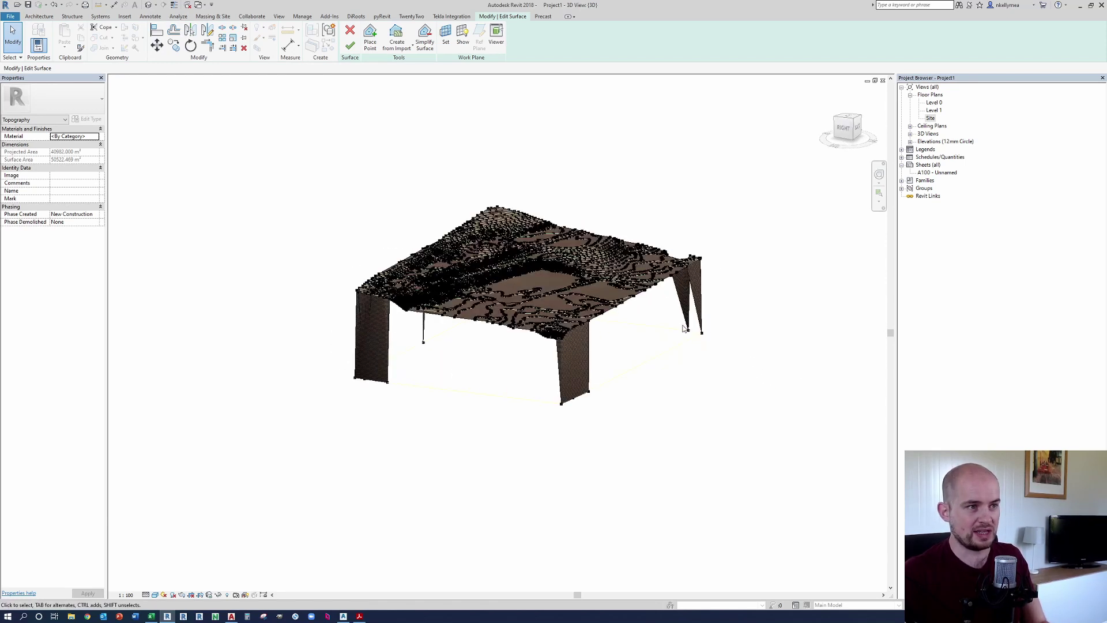
scroll(687, 331, up, 3)
scroll(689, 333, up, 2)
Step: Window-select the stray 0.0 elevation points under the right-corner, front and thin spikes
drag(663, 324, 770, 360)
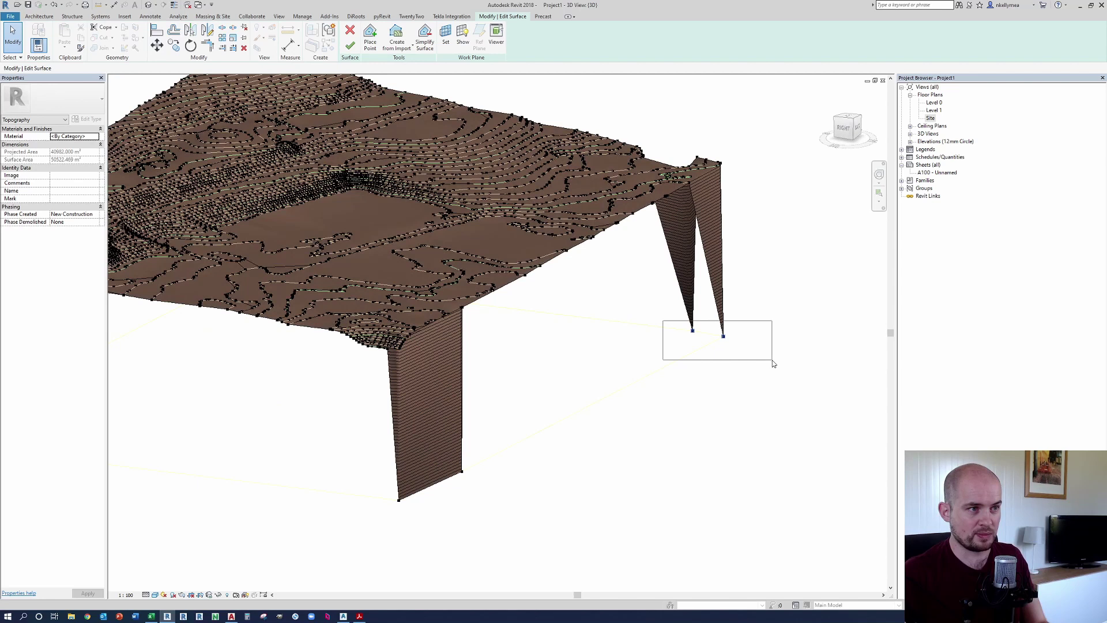
scroll(505, 444, down, 3)
drag(440, 413, 652, 478)
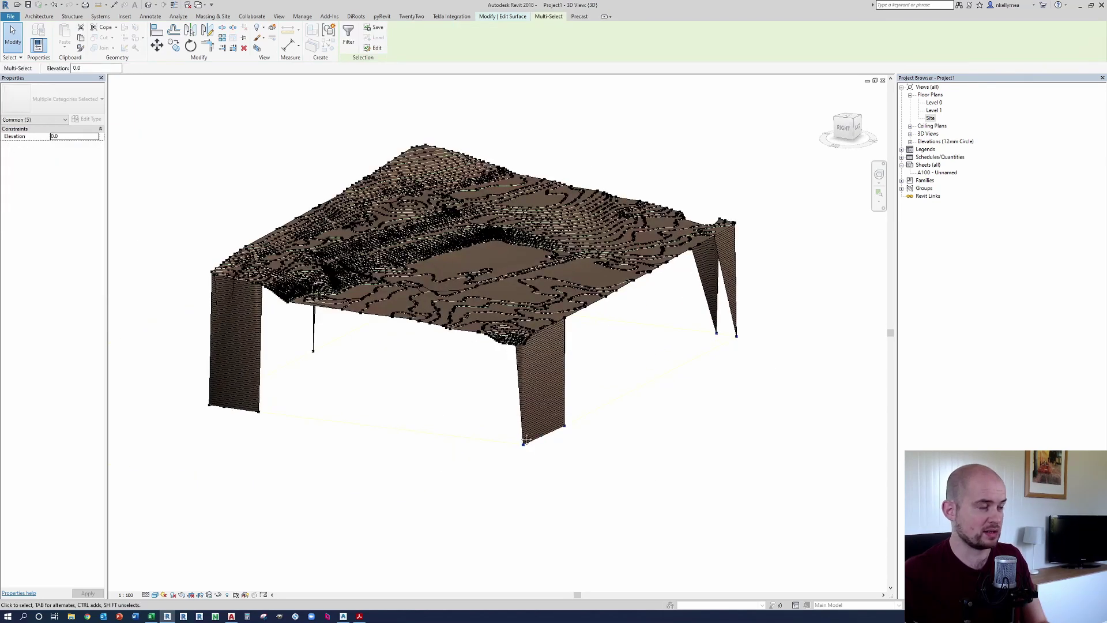
scroll(330, 403, up, 3)
ctrl+drag(498, 327, 573, 365)
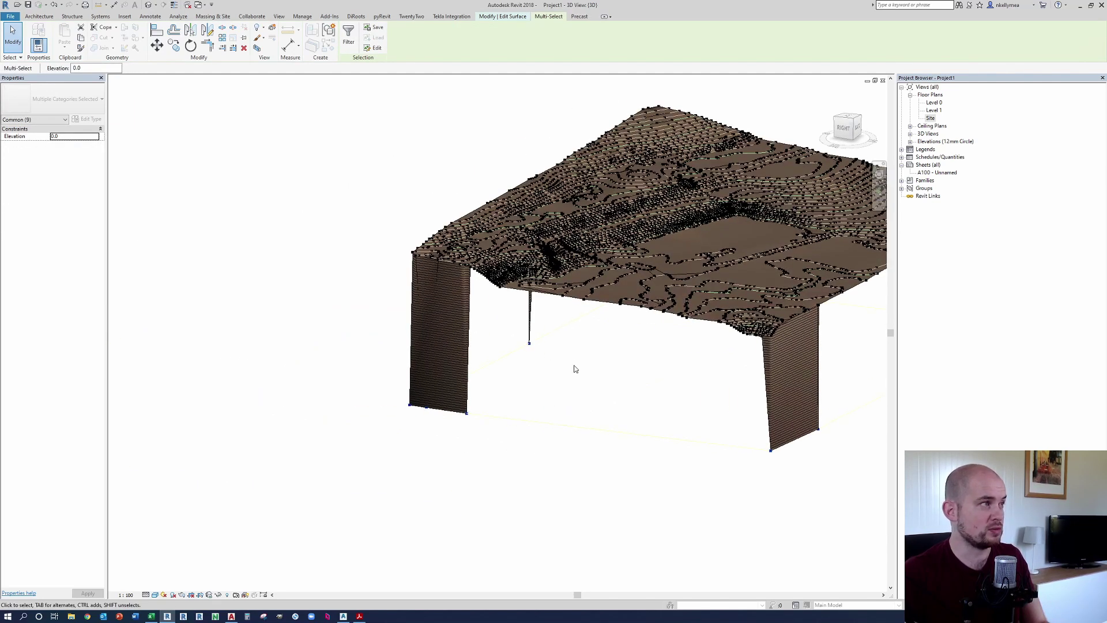
shift+middle_drag(630, 384, 679, 398)
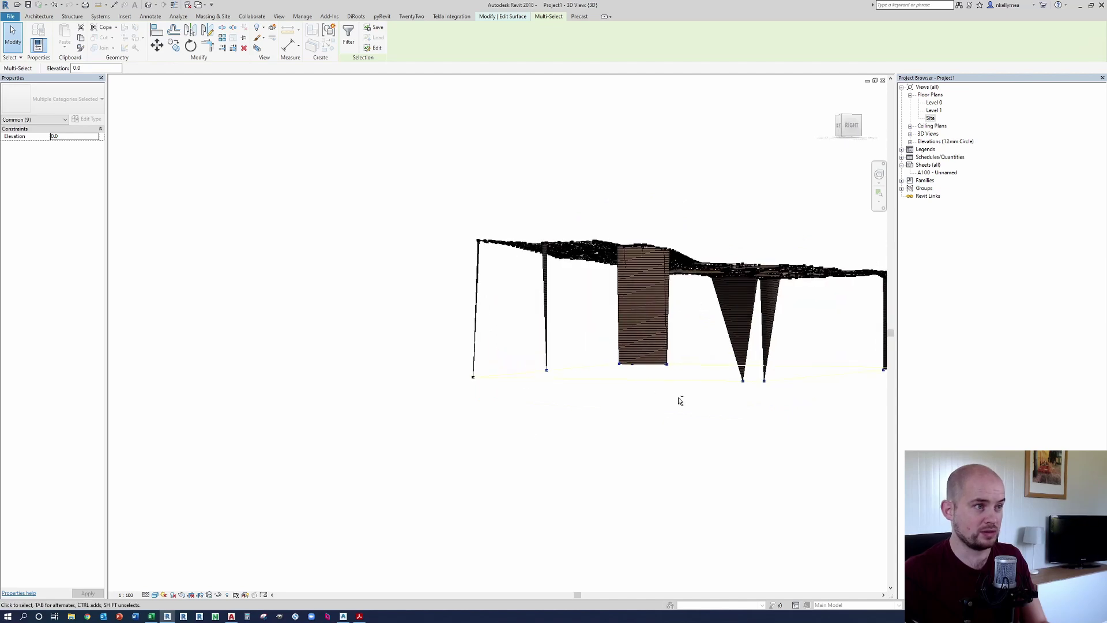
shift+middle_drag(558, 427, 687, 449)
shift+middle_drag(571, 469, 626, 472)
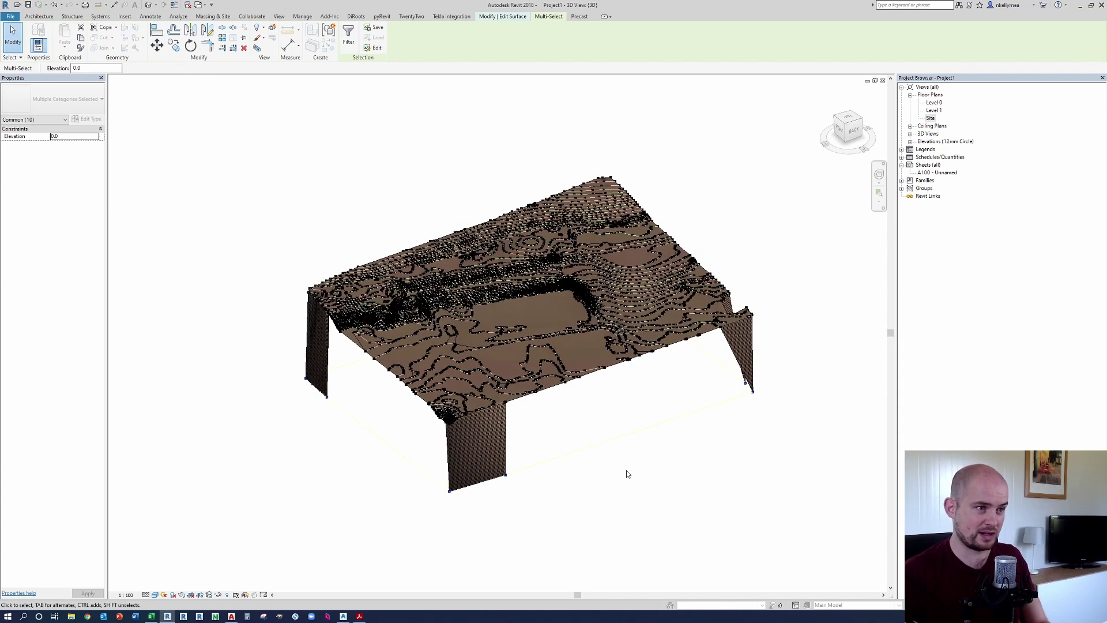
Step: Delete the selected stray points, check the smoothed terrain, and finish the surface
key(Delete)
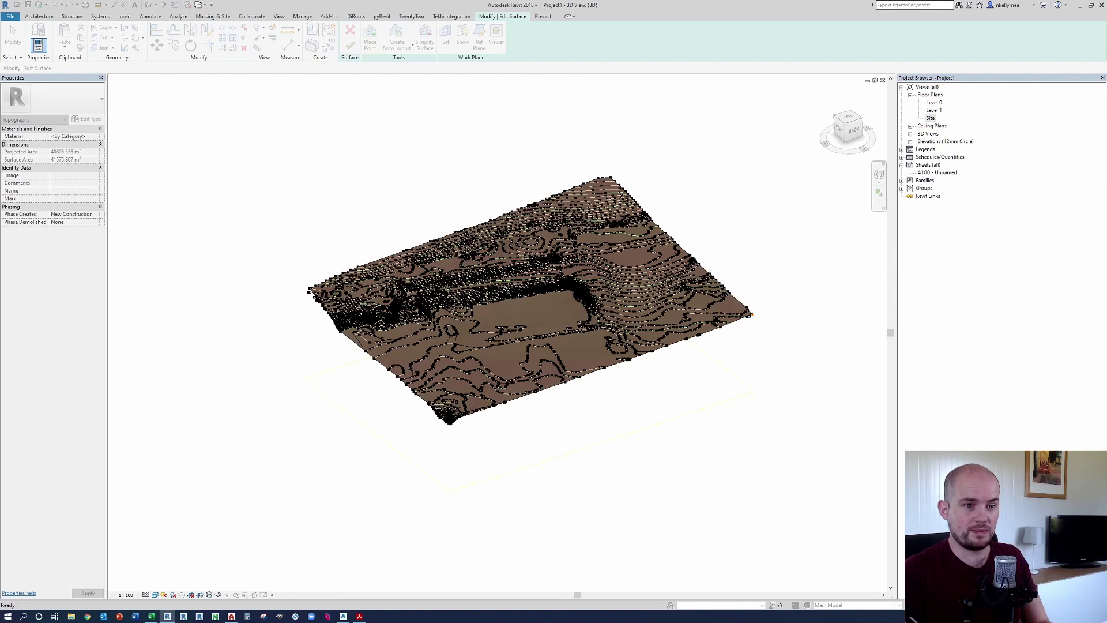
shift+middle_drag(780, 479, 745, 334)
scroll(745, 334, up, 5)
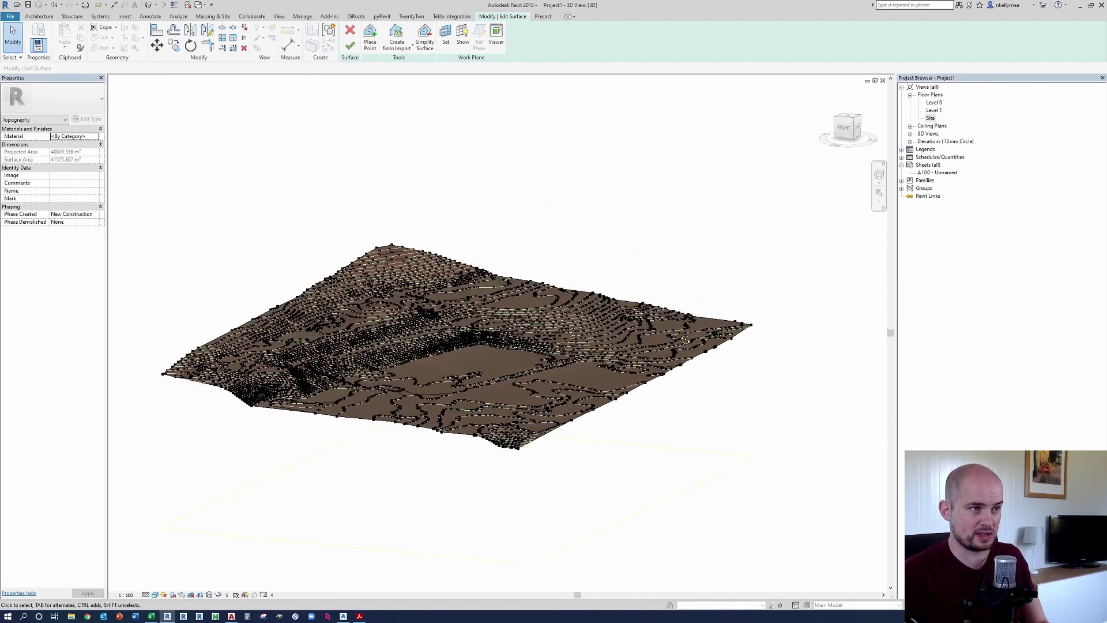
shift+middle_drag(621, 337, 655, 389)
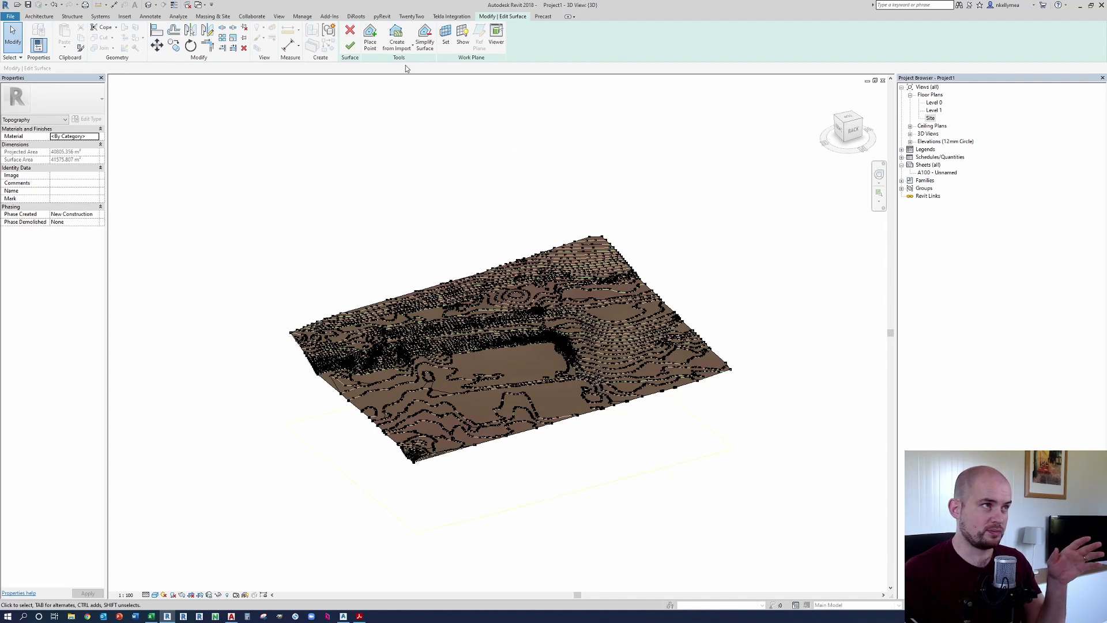
click(350, 45)
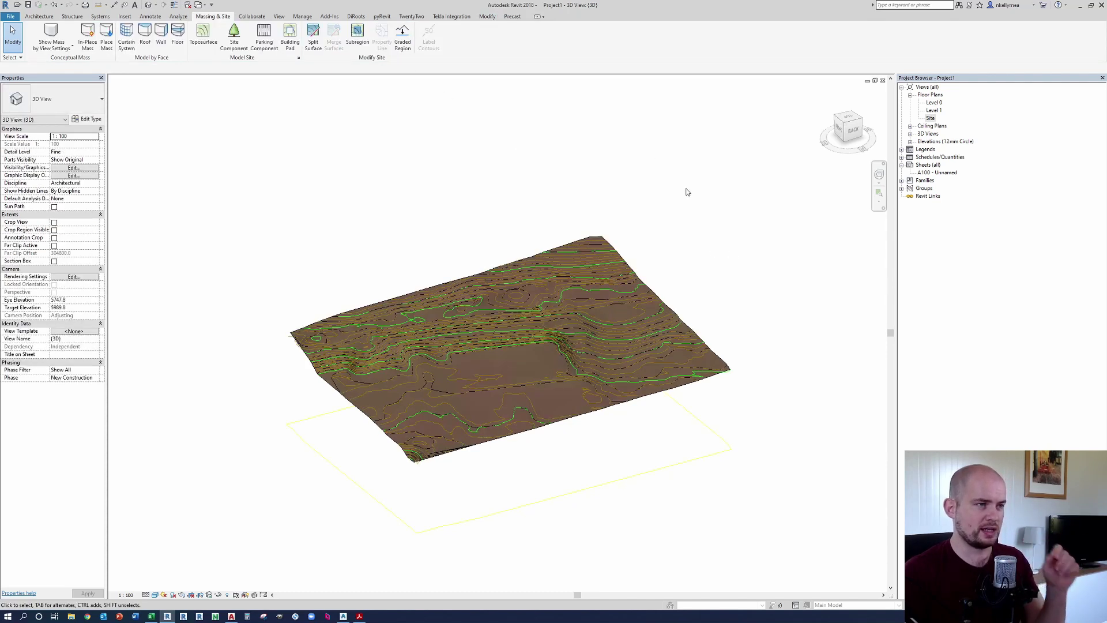
Step: Delete the imported CAD contours in 3D and orbit to check the bare toposurface
scroll(689, 191, down, 2)
shift+middle_drag(702, 257, 655, 323)
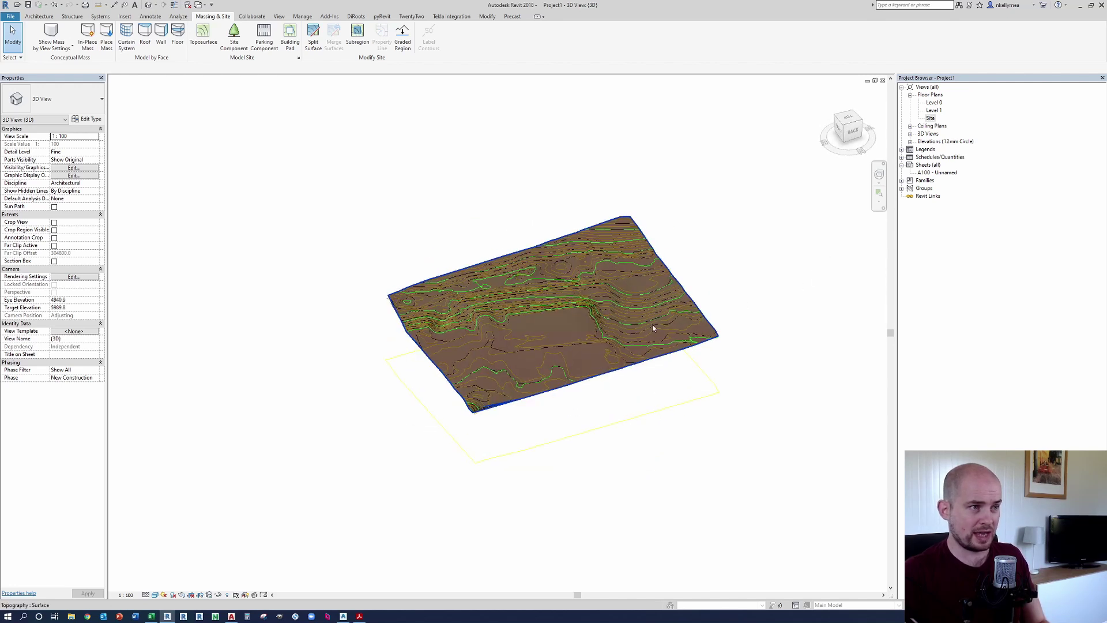
click(720, 388)
key(Delete)
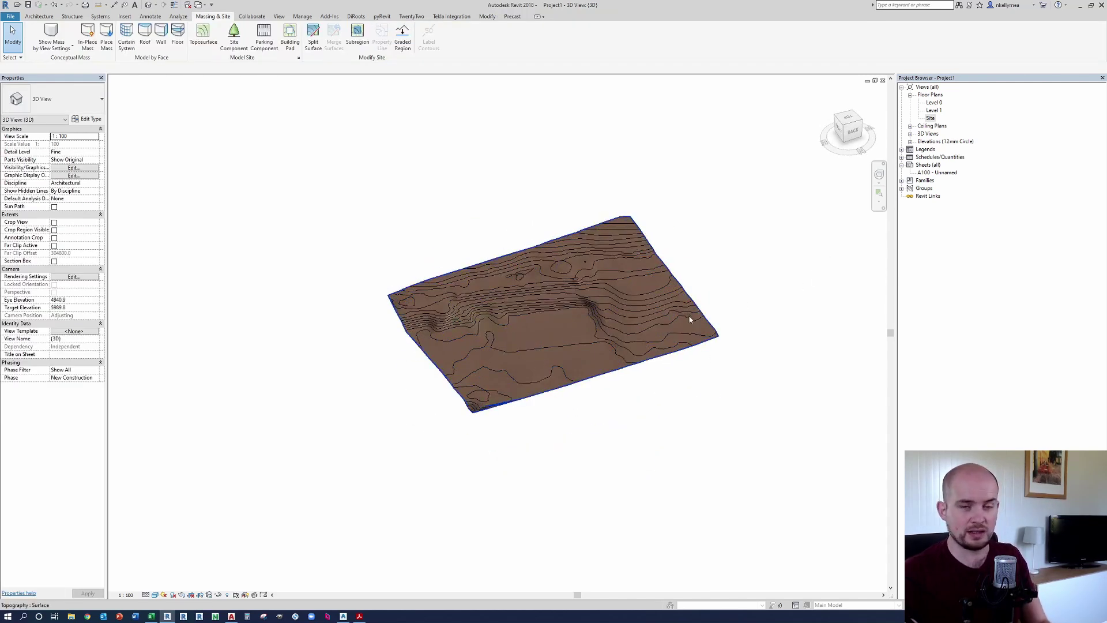
scroll(703, 320, up, 2)
click(567, 308)
shift+middle_drag(567, 308, 753, 220)
shift+middle_drag(717, 261, 757, 338)
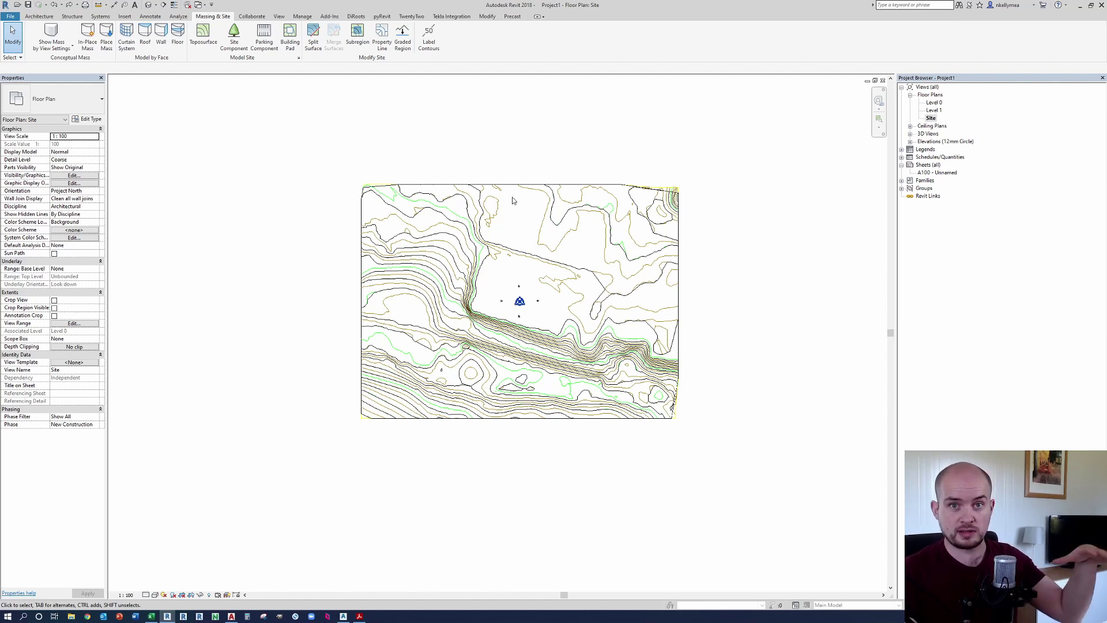
Step: Select the DWG import on the site plan and open its Shared Site coordinate settings
middle_drag(590, 210, 595, 207)
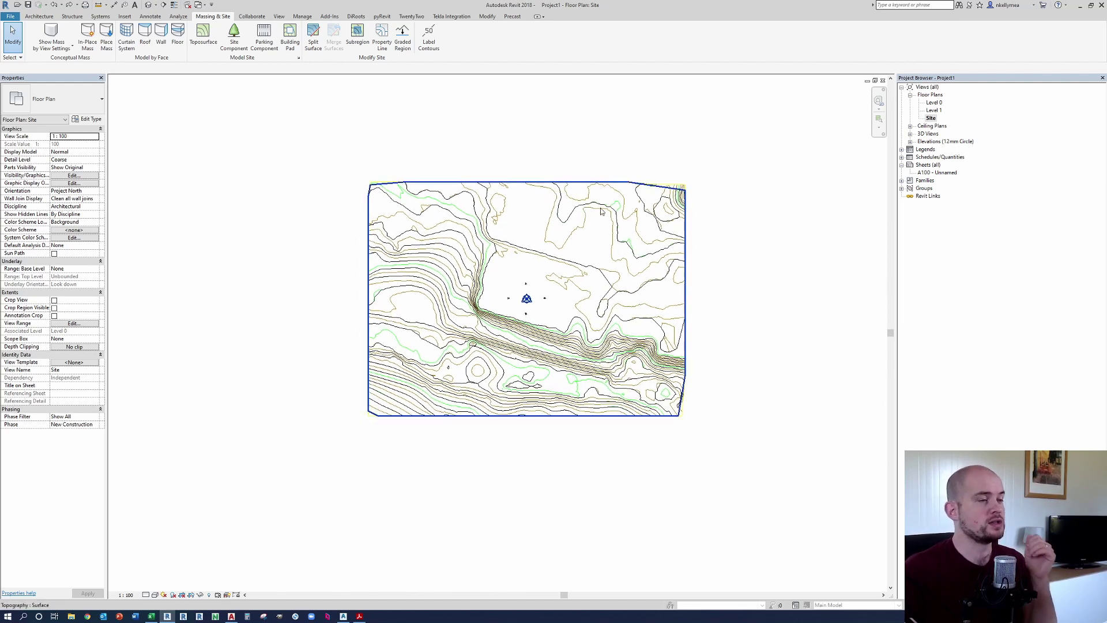
scroll(606, 249, up, 2)
click(607, 249)
middle_drag(531, 255, 552, 242)
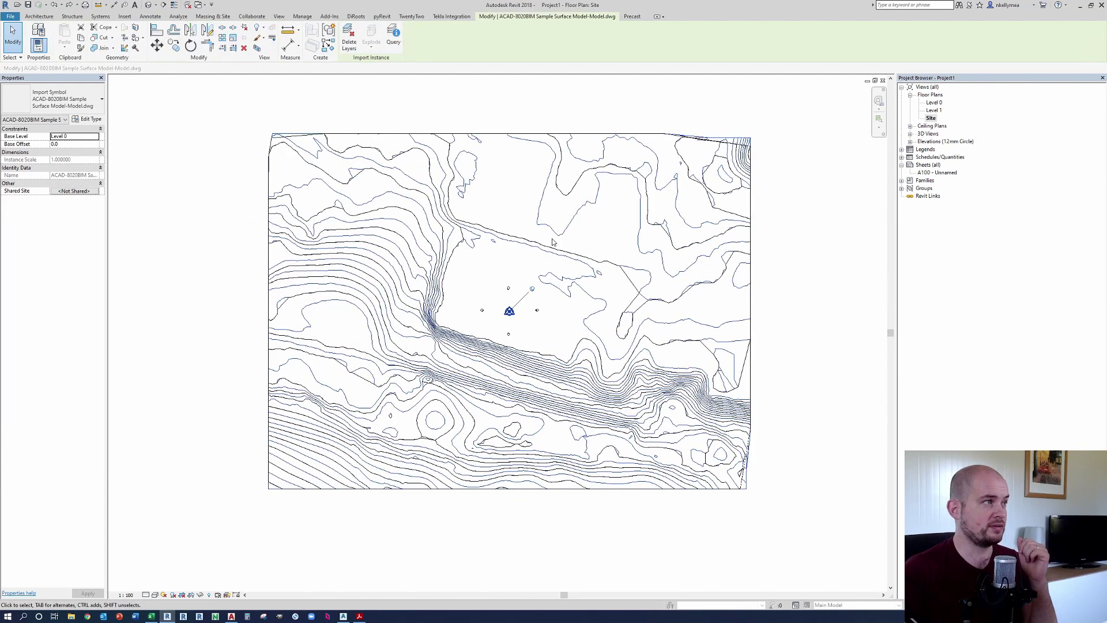
click(82, 193)
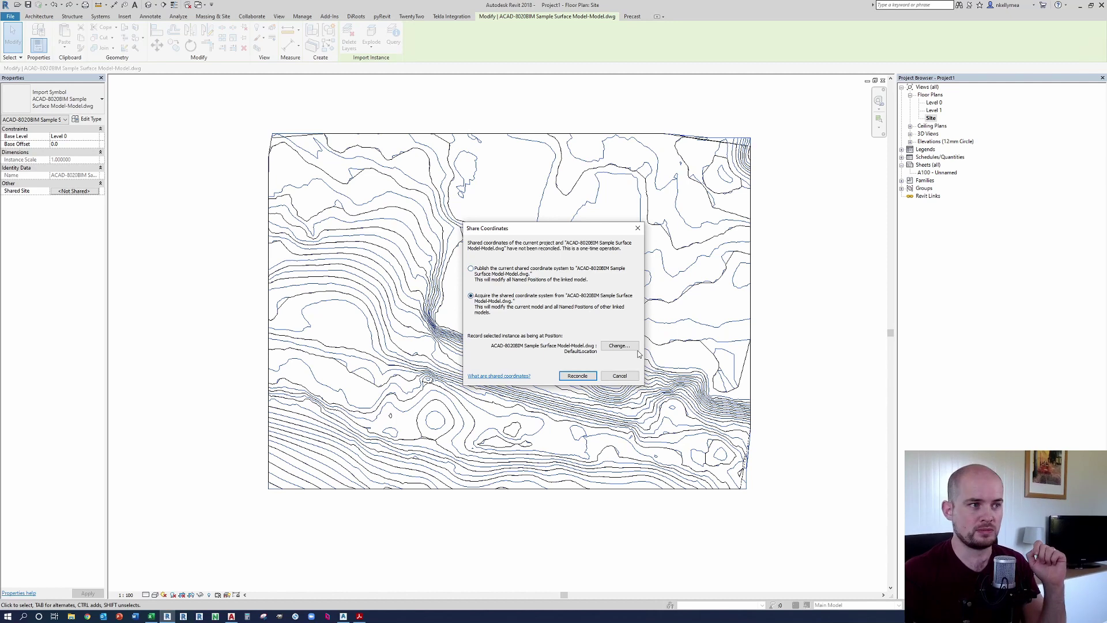
Step: Reconcile to acquire the linked drawing's shared coordinates
click(578, 375)
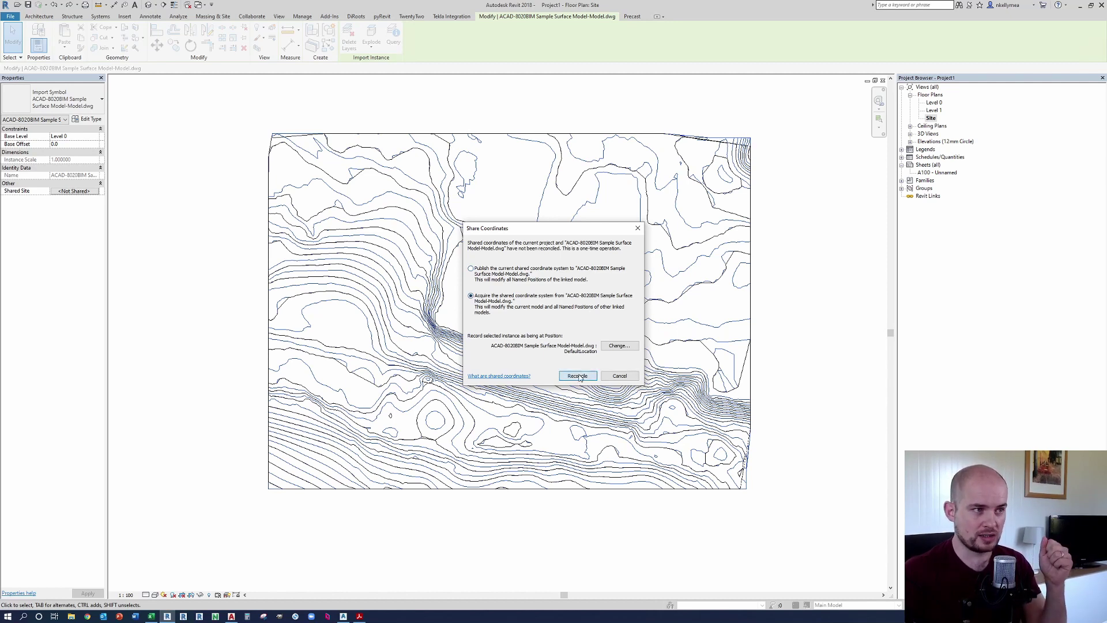
click(756, 354)
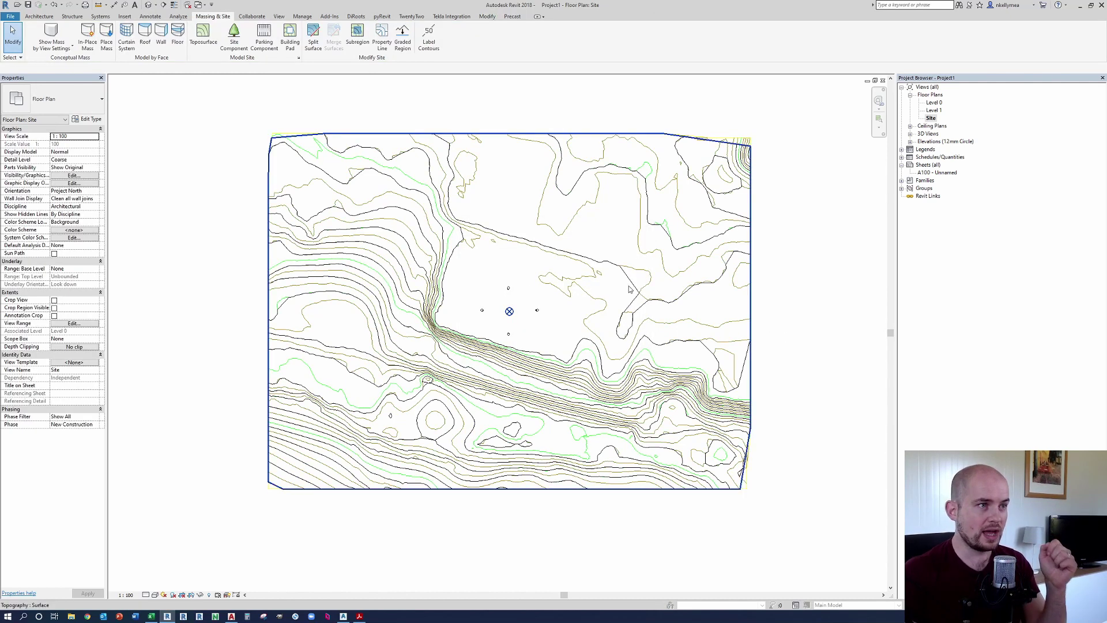
scroll(548, 289, up, 1)
scroll(647, 299, down, 1)
middle_drag(653, 295, 668, 304)
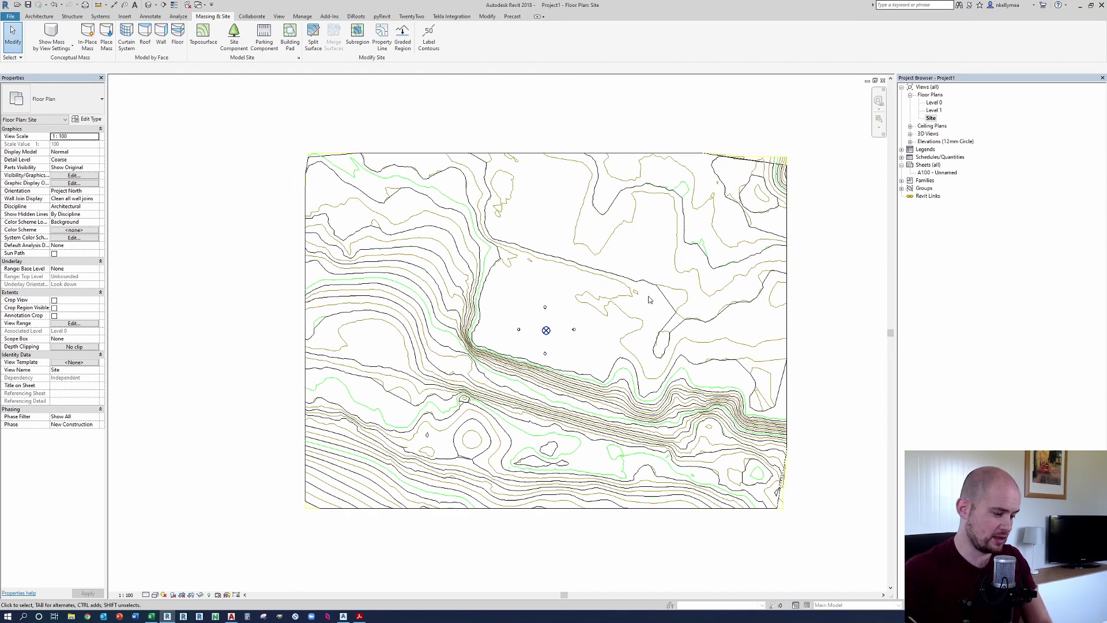
Step: Place a spot coordinate at the site's top-right corner reading N 816335284, E 825843788
key(e)
key(l)
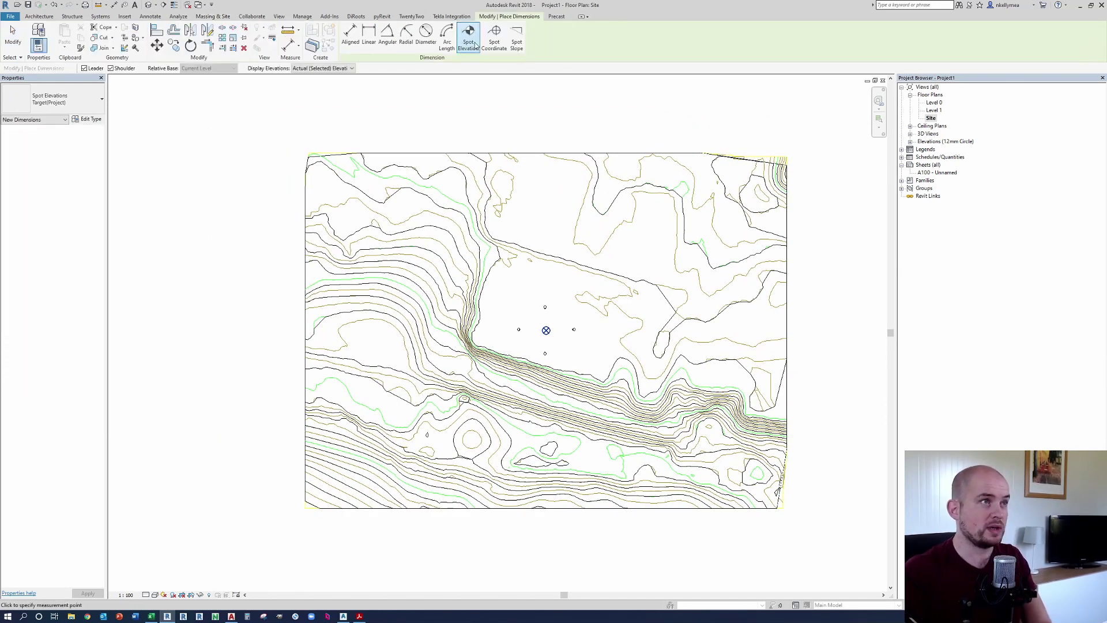
click(494, 38)
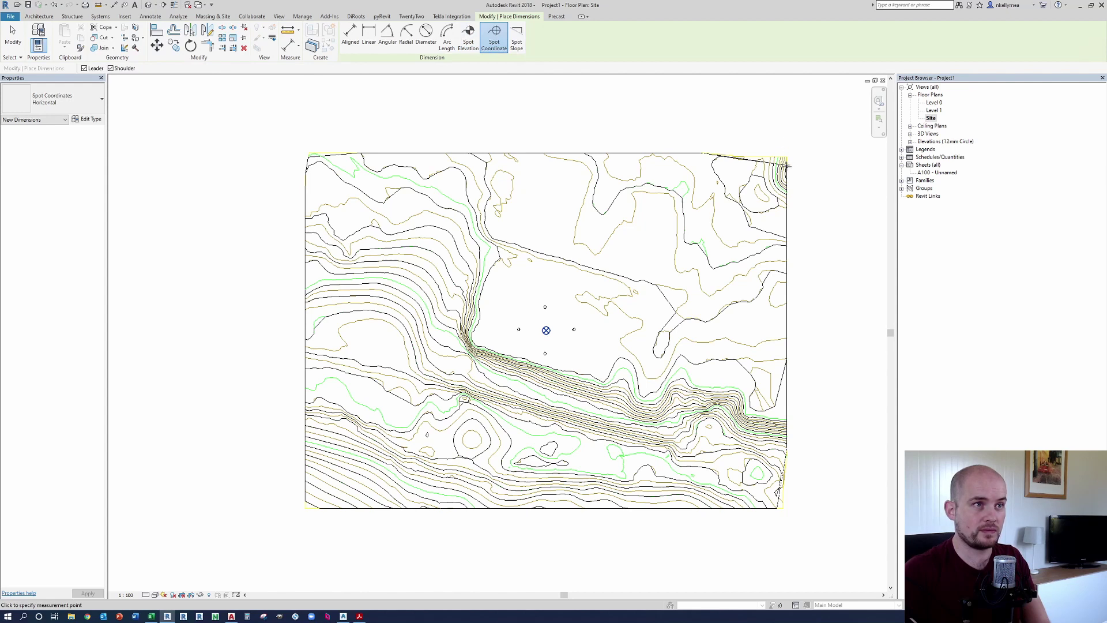
scroll(806, 144, up, 5)
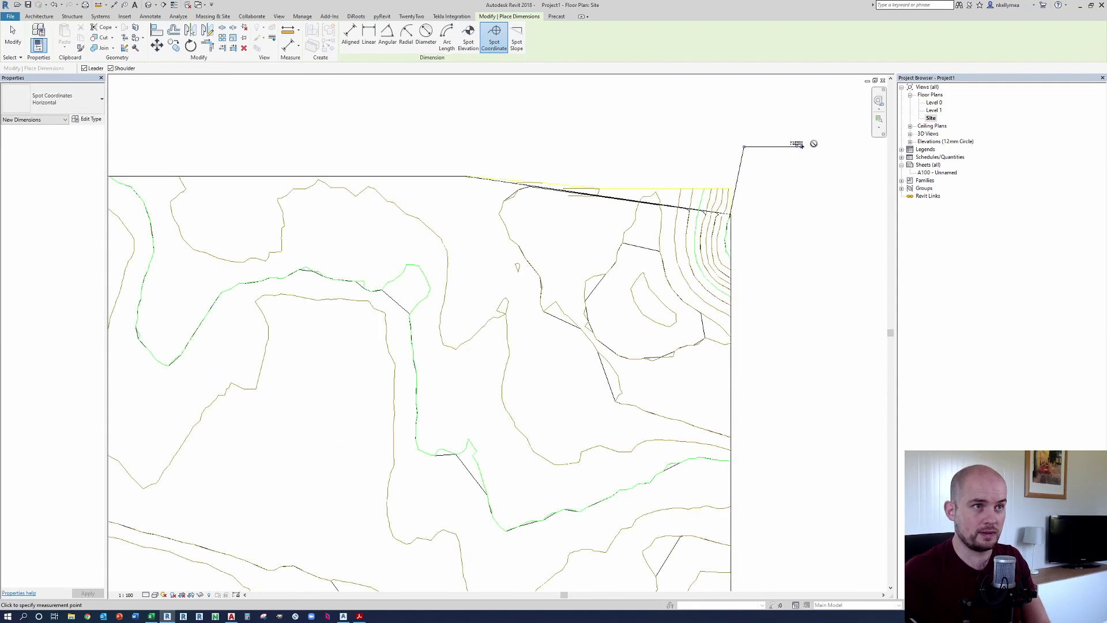
click(801, 172)
key(Escape)
key(Escape)
scroll(761, 184, down, 3)
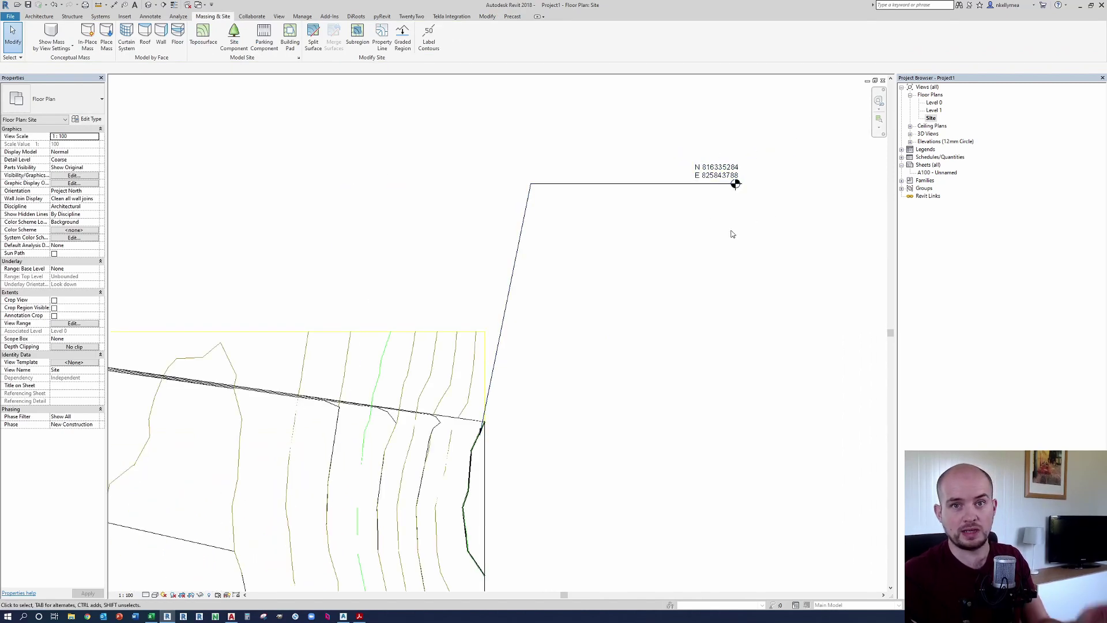
scroll(739, 218, up, 4)
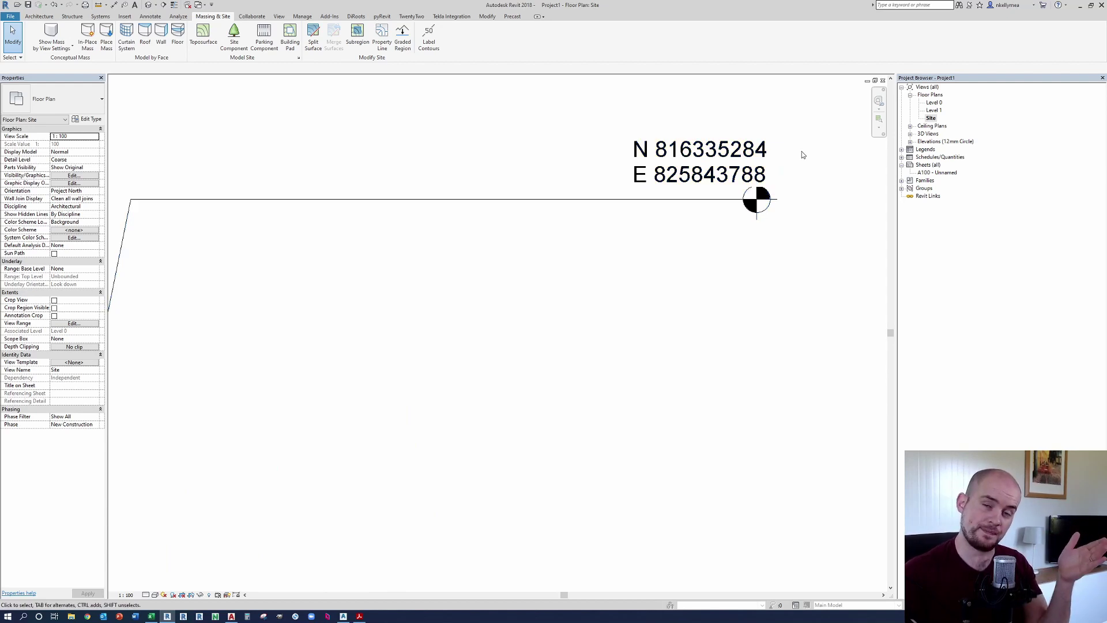
scroll(801, 155, down, 1)
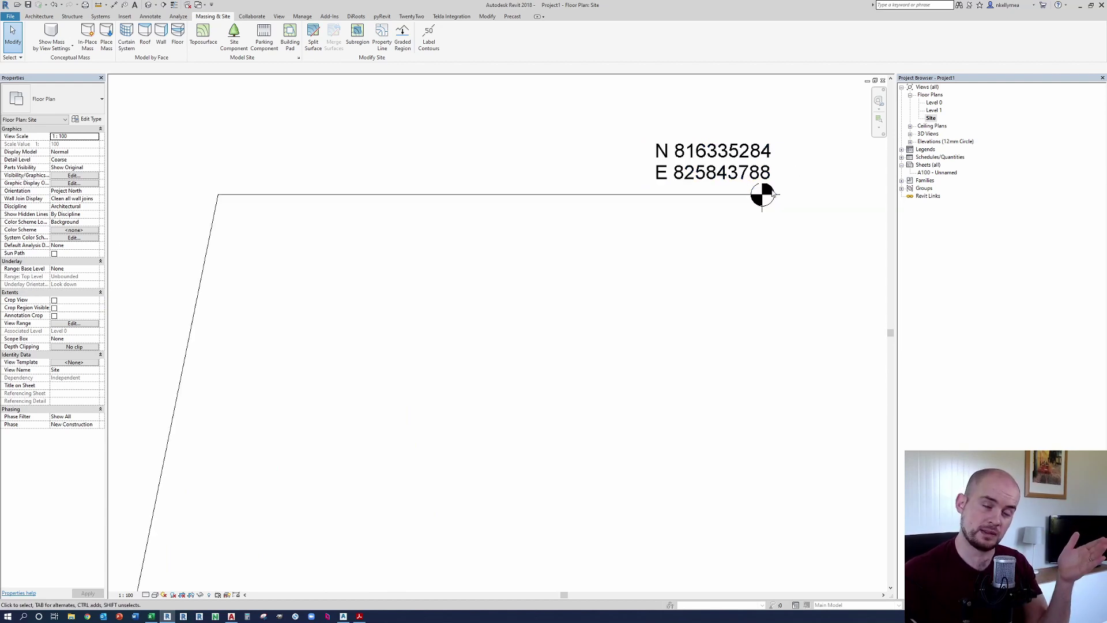
click(722, 188)
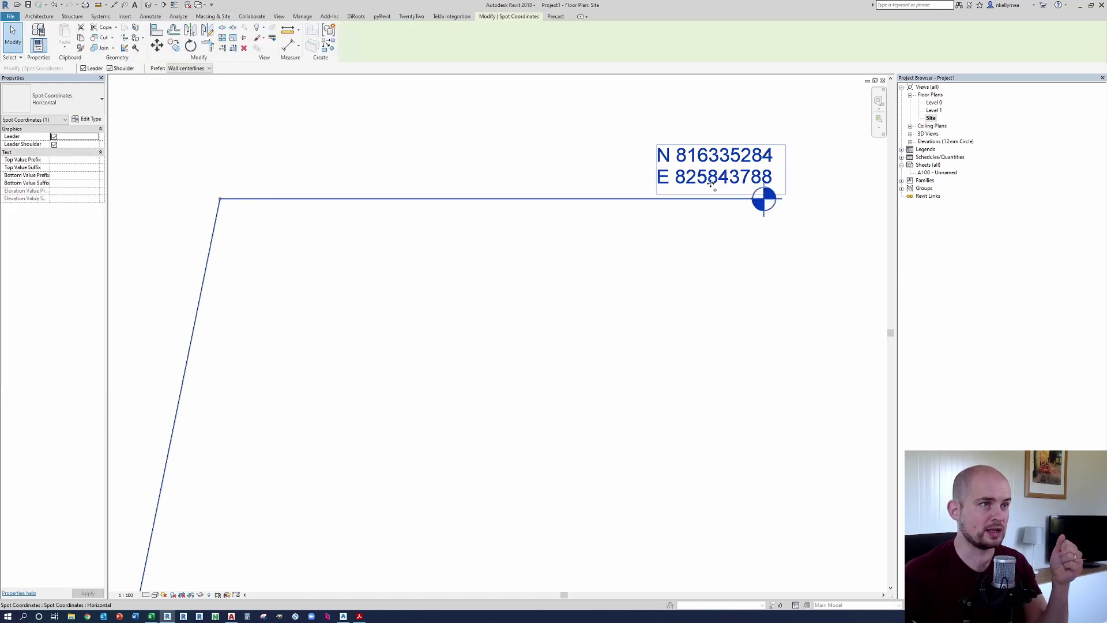
Step: Set the spot coordinate type's units to Millimeters with 3 decimal places, not project settings
click(98, 120)
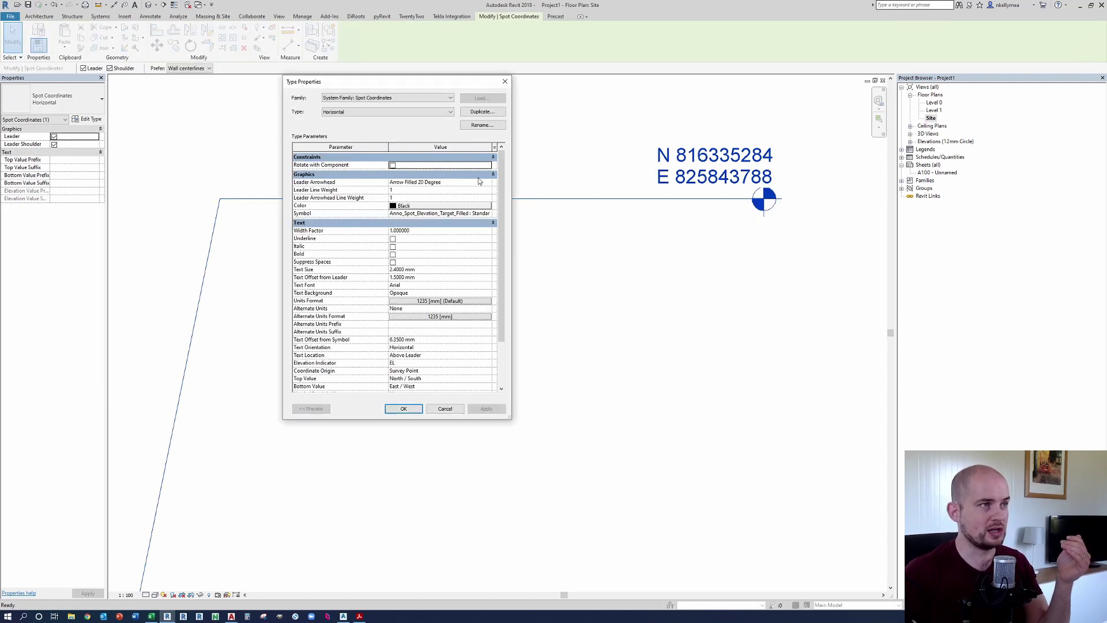
click(438, 301)
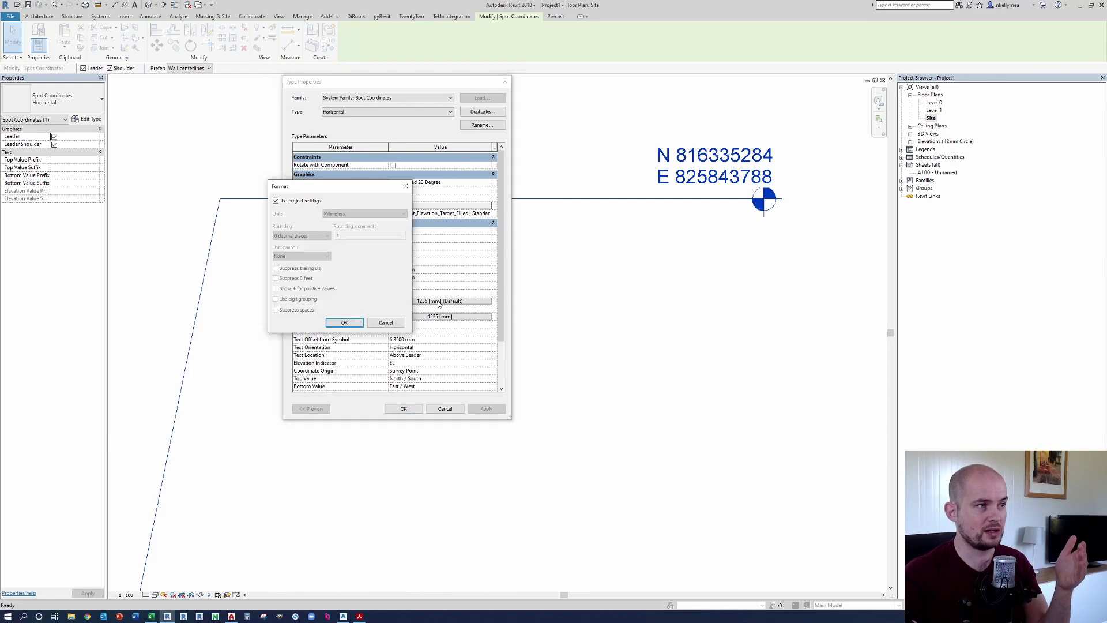
click(276, 201)
click(357, 214)
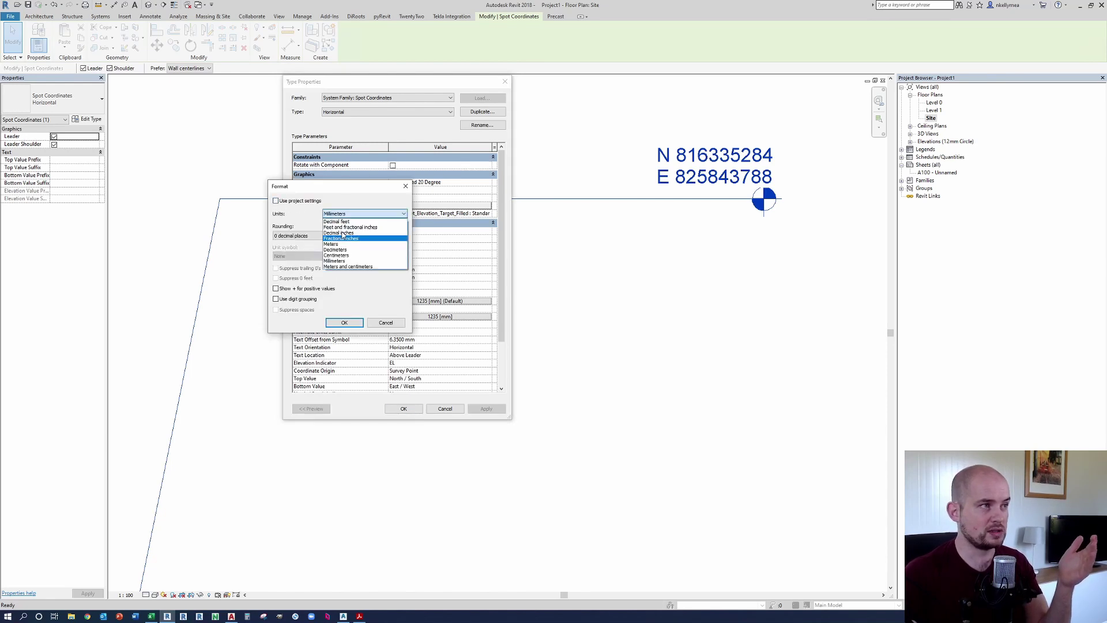
click(343, 261)
click(303, 235)
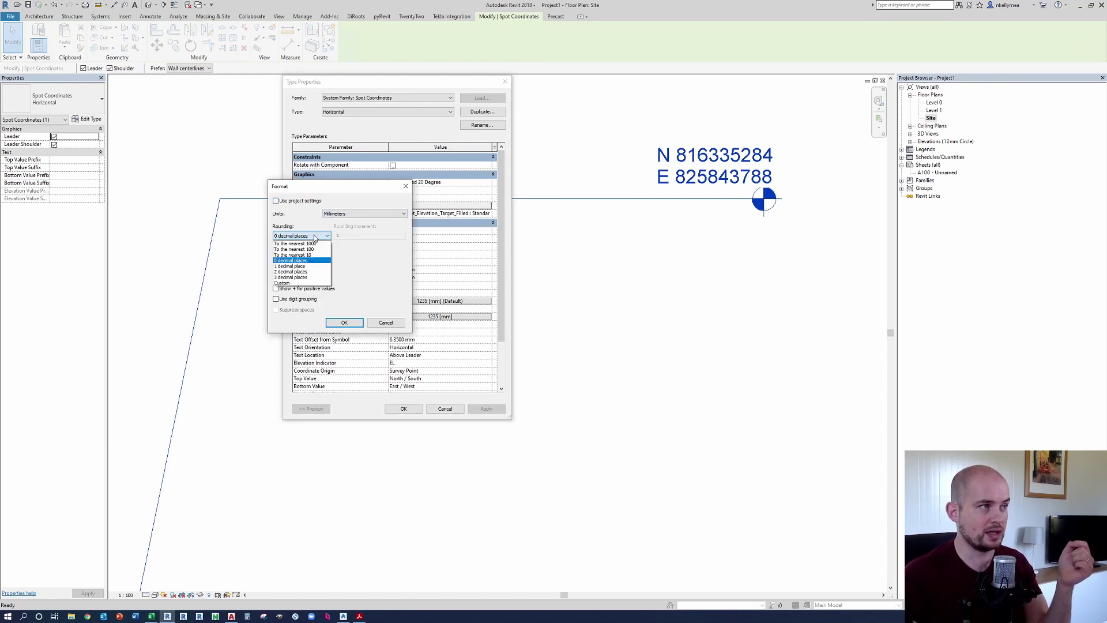
click(300, 278)
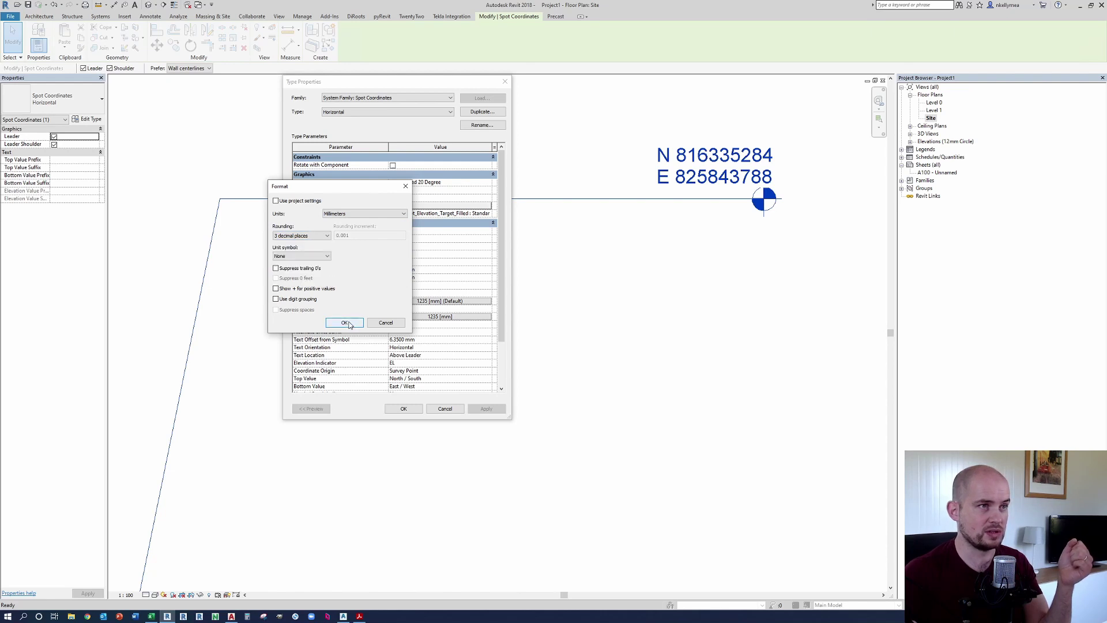
click(346, 322)
click(485, 409)
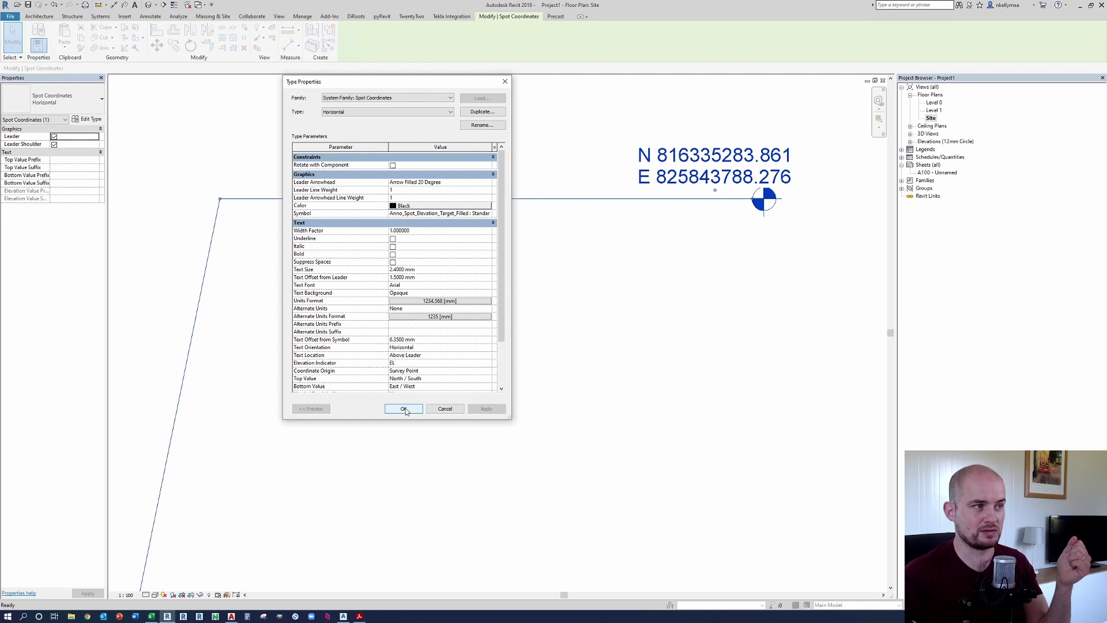
click(404, 408)
Step: Deselect the spot coordinate and pan the site plan back toward the whole site
click(672, 400)
scroll(637, 380, down, 5)
middle_drag(665, 360, 819, 207)
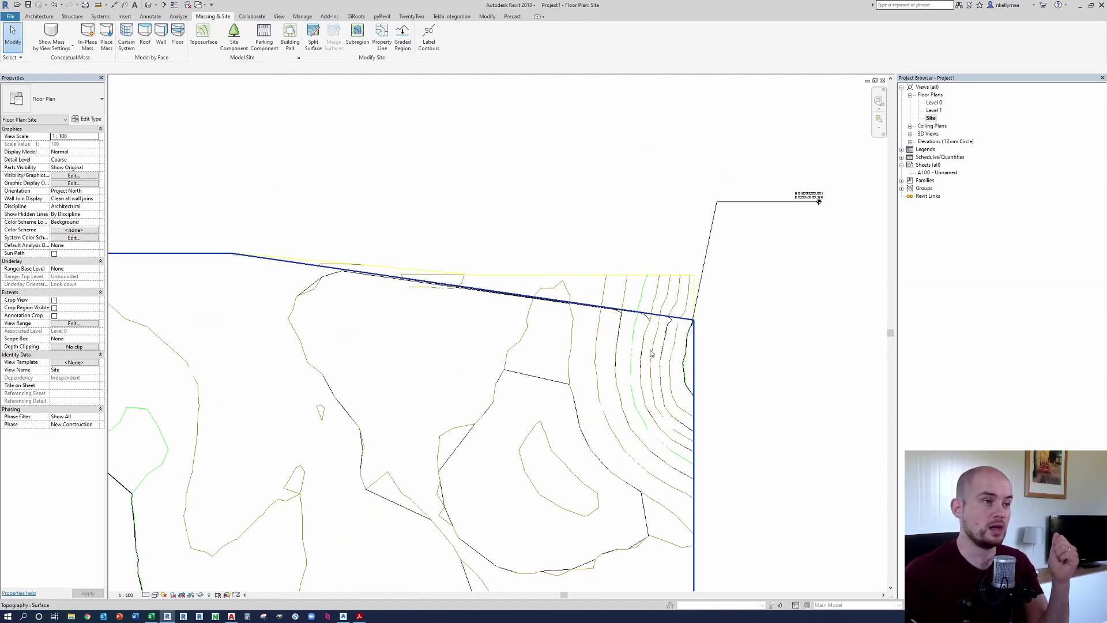
Step: Zoom out to show the whole toposurface on the Site plan
scroll(807, 254, down, 6)
scroll(804, 272, down, 3)
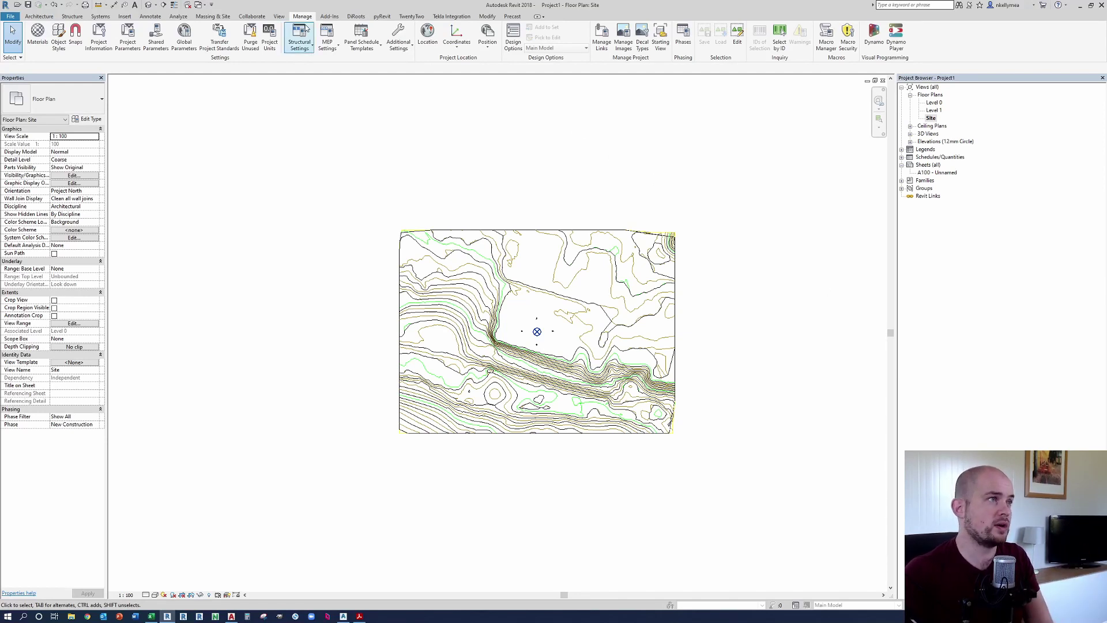
Step: Unload the linked Civil 3D survey DWG from the CAD Formats links
click(601, 35)
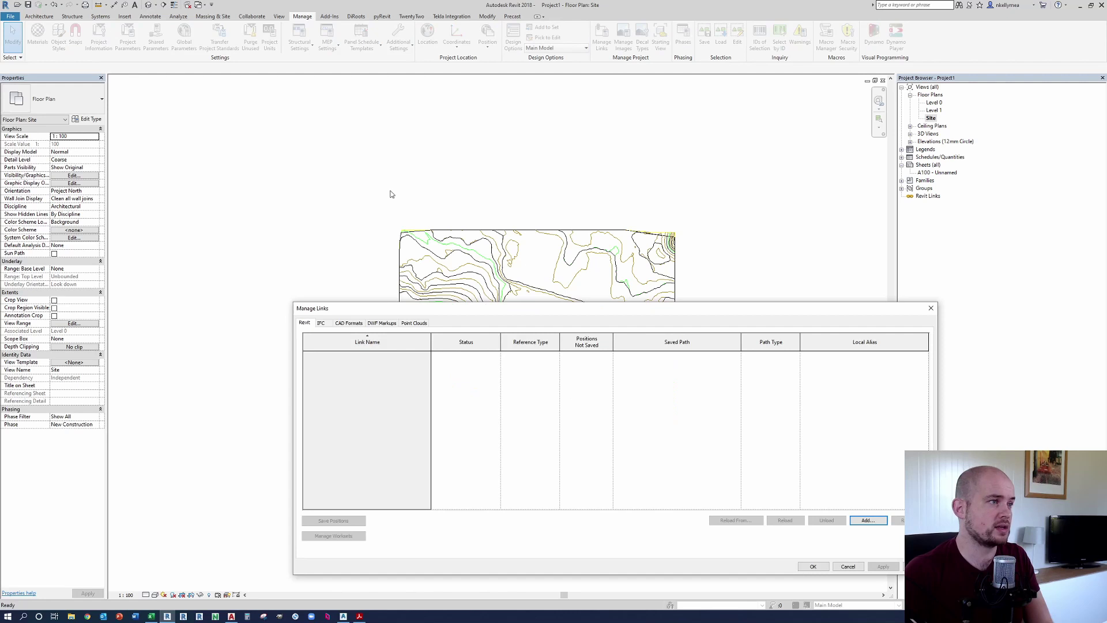
click(348, 322)
click(335, 354)
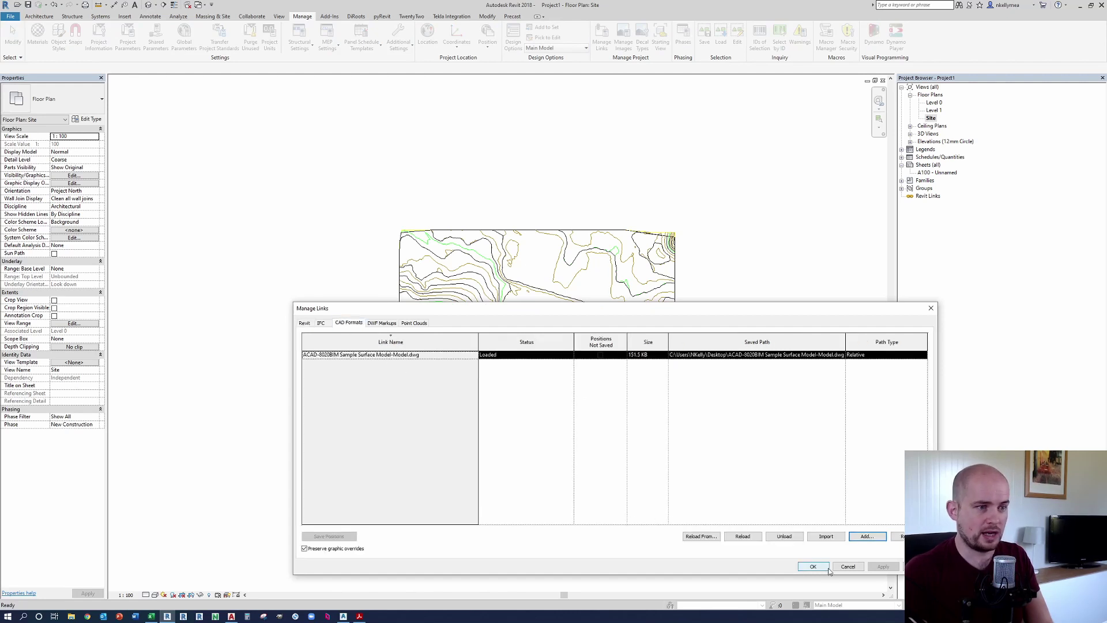
click(785, 543)
click(812, 566)
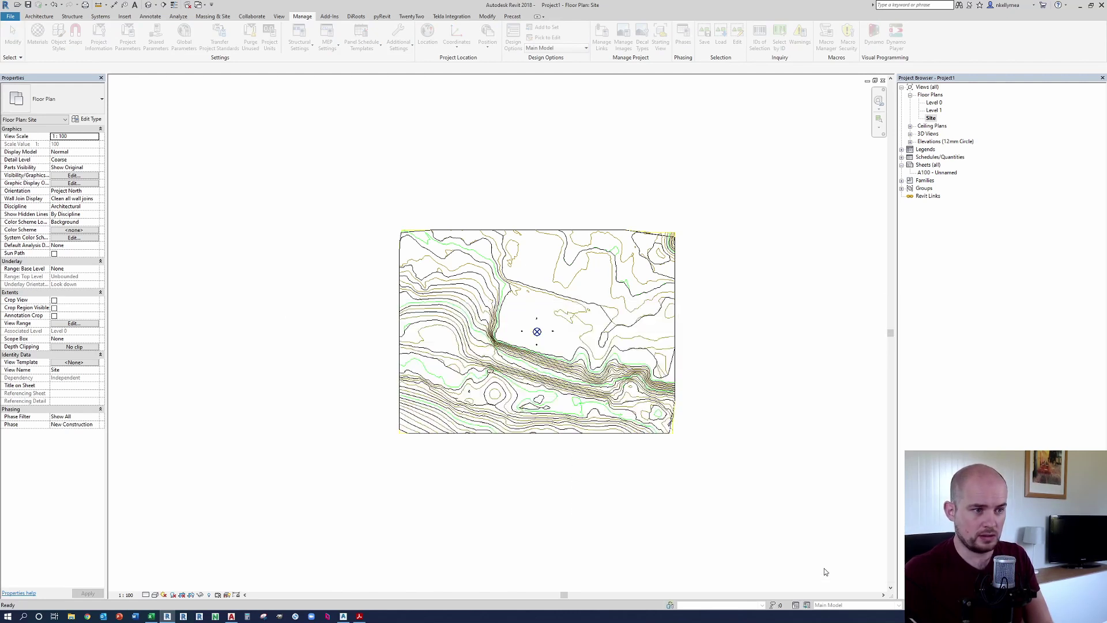
Step: Switch to the default 3D view, orbit the terrain, and select the toposurface
scroll(776, 451, down, 2)
scroll(707, 447, down, 1)
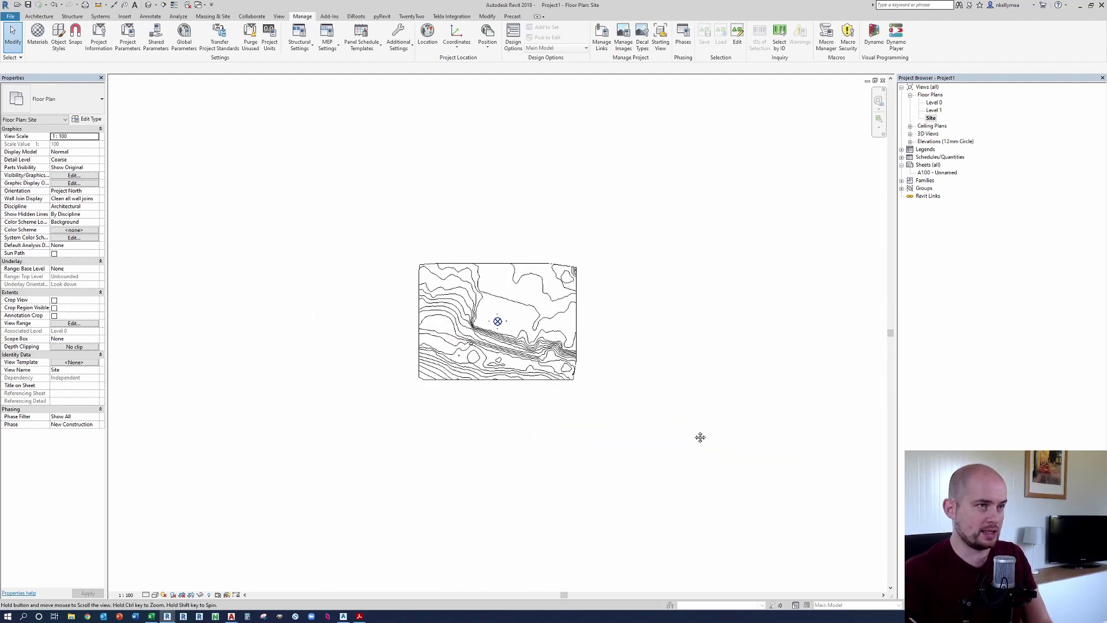
click(148, 5)
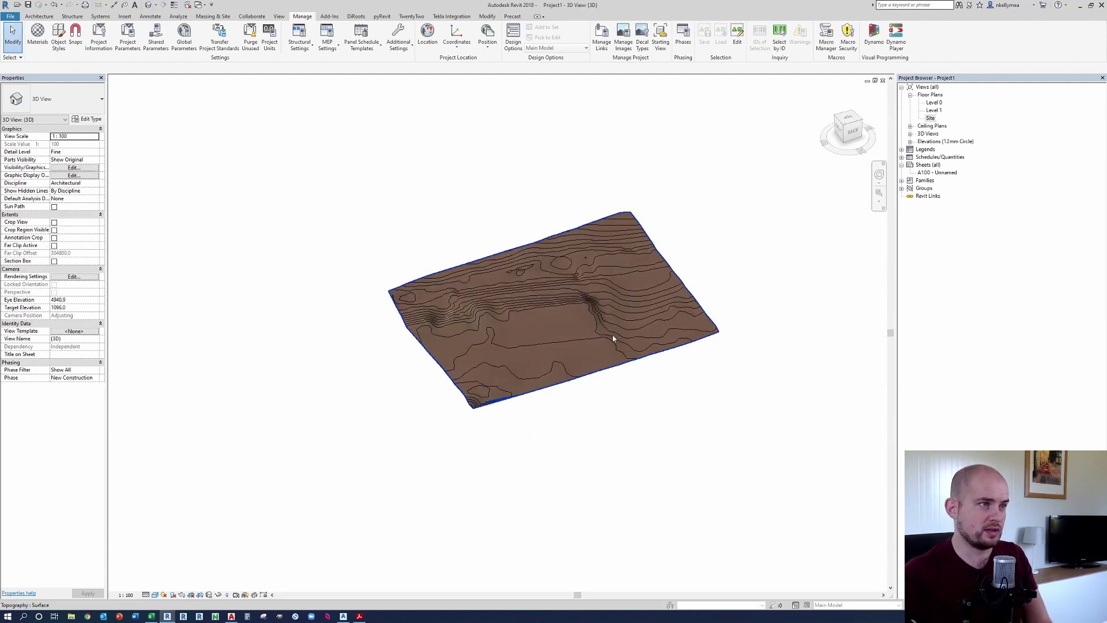
shift+middle_drag(734, 326, 612, 312)
click(613, 312)
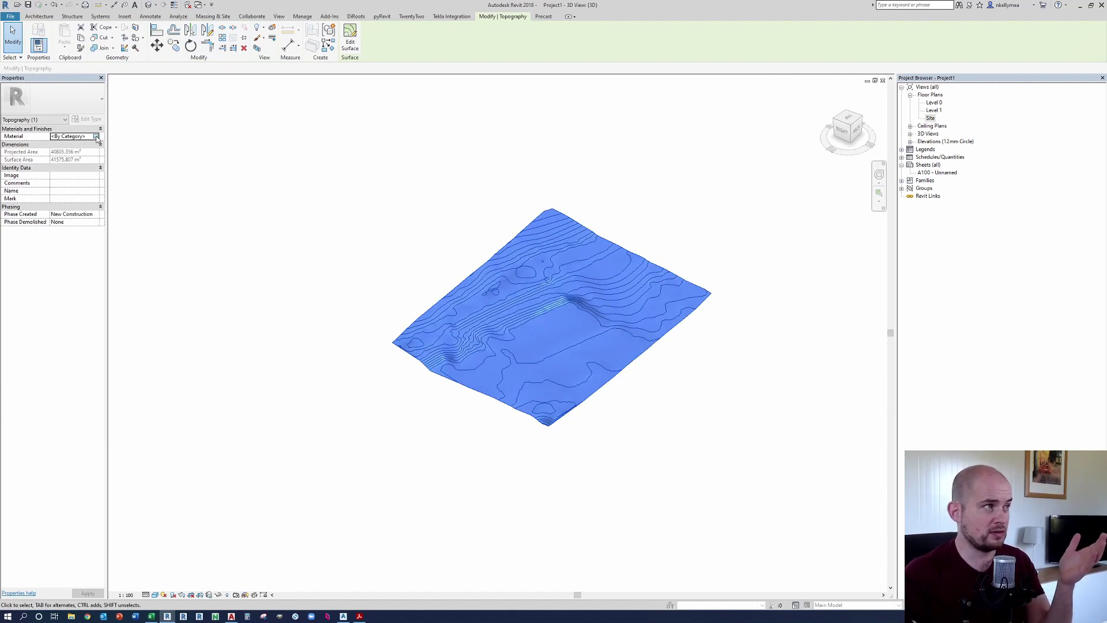
Step: Search 'earth' in the material browser and assign Earth to the toposurface
click(96, 136)
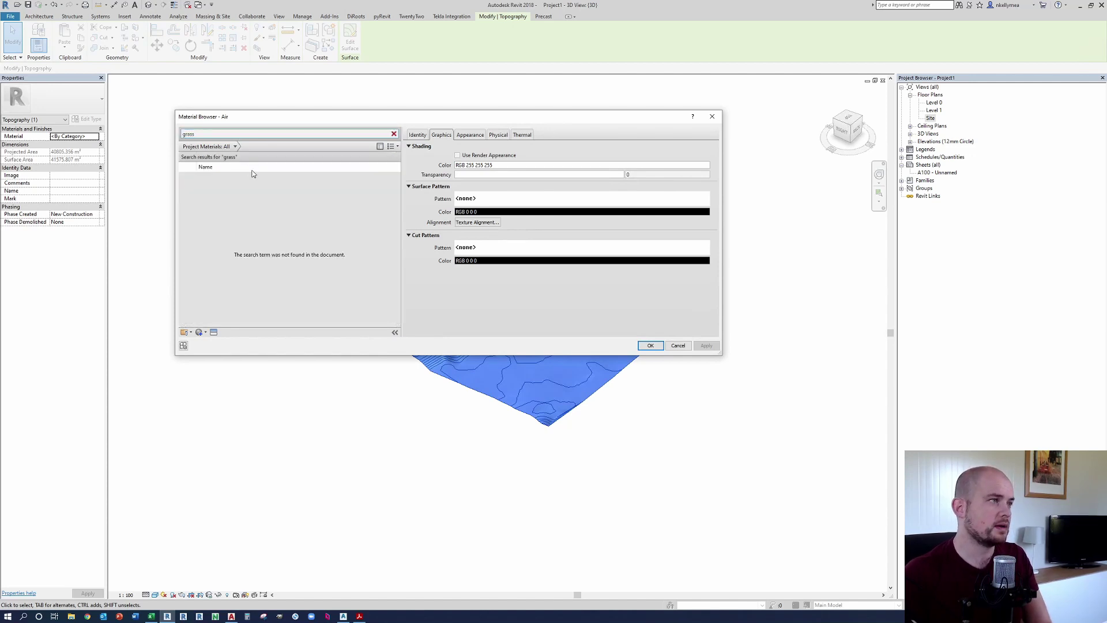
key(BackSpace)
key(BackSpace)
key(BackSpace)
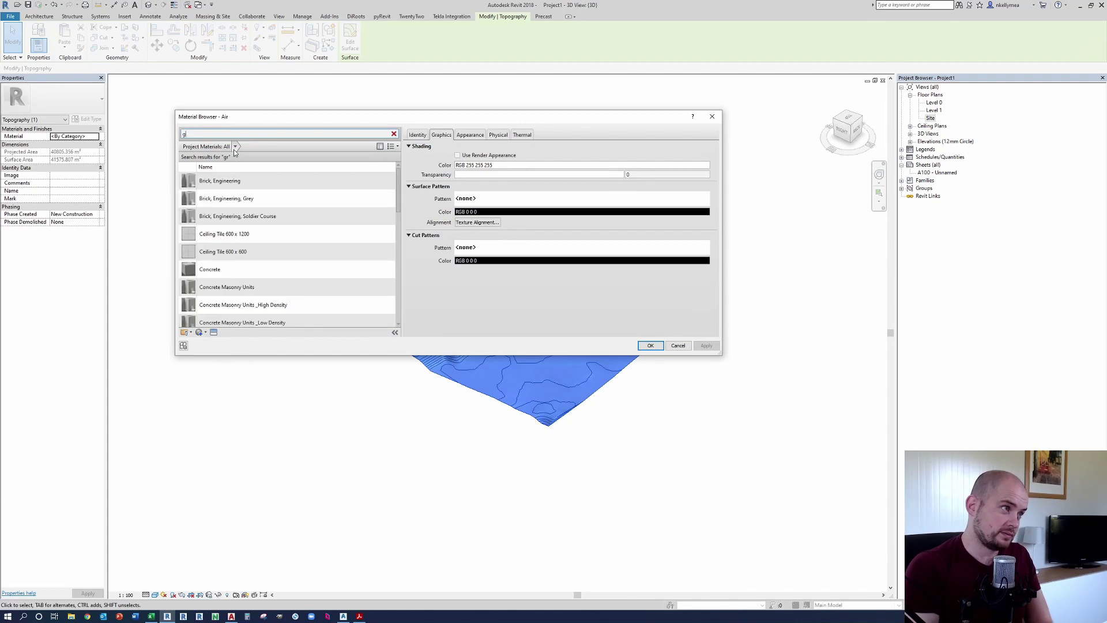
key(BackSpace)
text(earth)
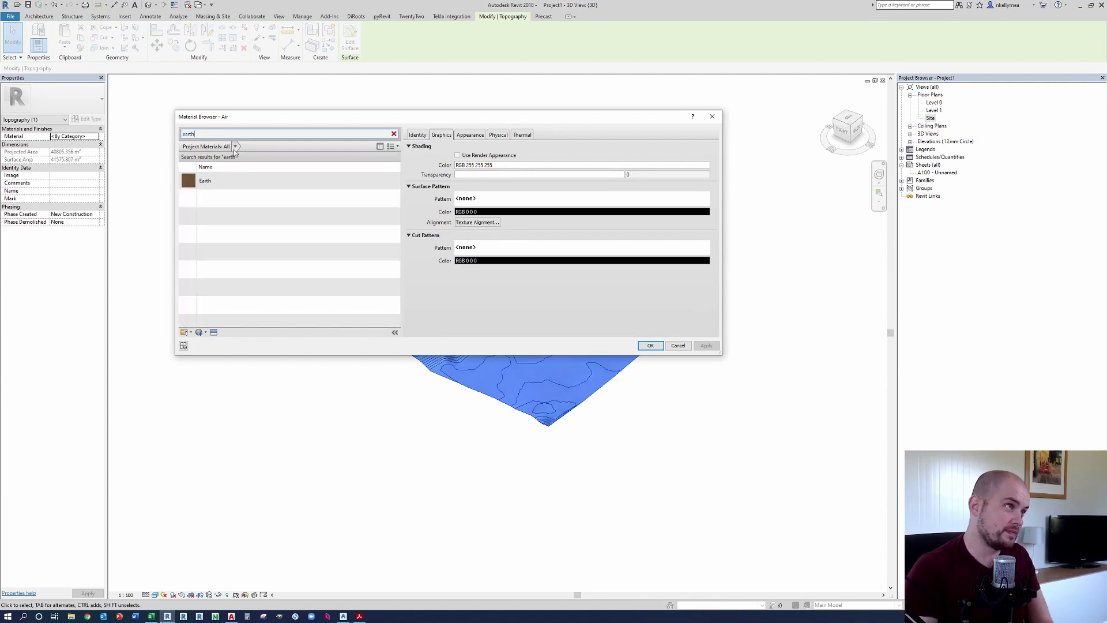
click(265, 180)
click(650, 345)
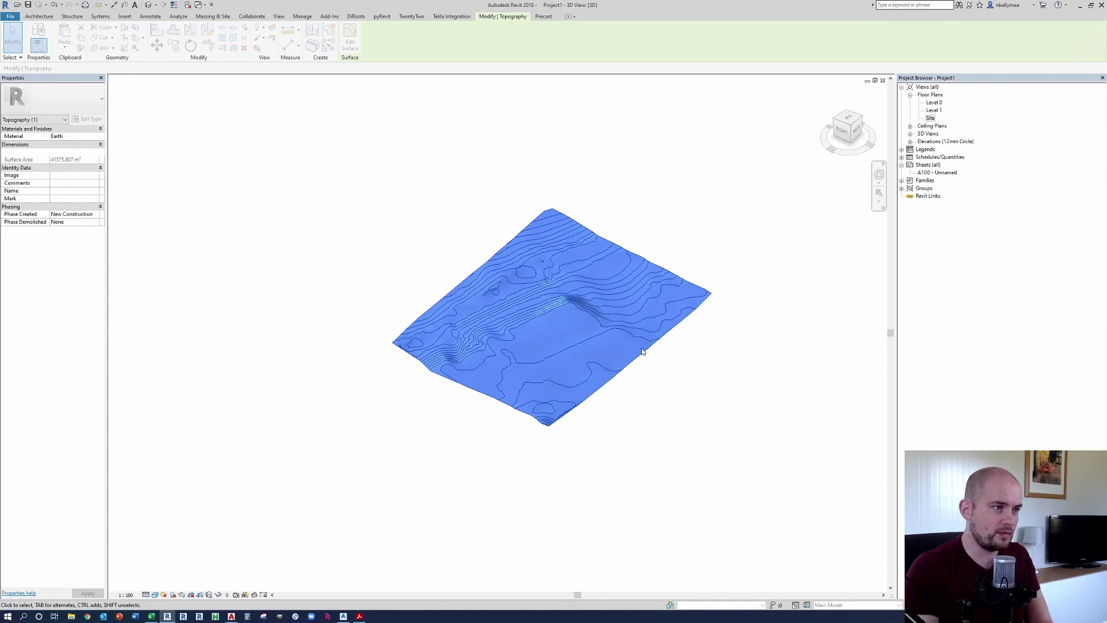
click(670, 387)
mouse_move(577, 327)
shift+middle_down()
mouse_move(565, 344)
mouse_move(565, 316)
shift+middle_up()
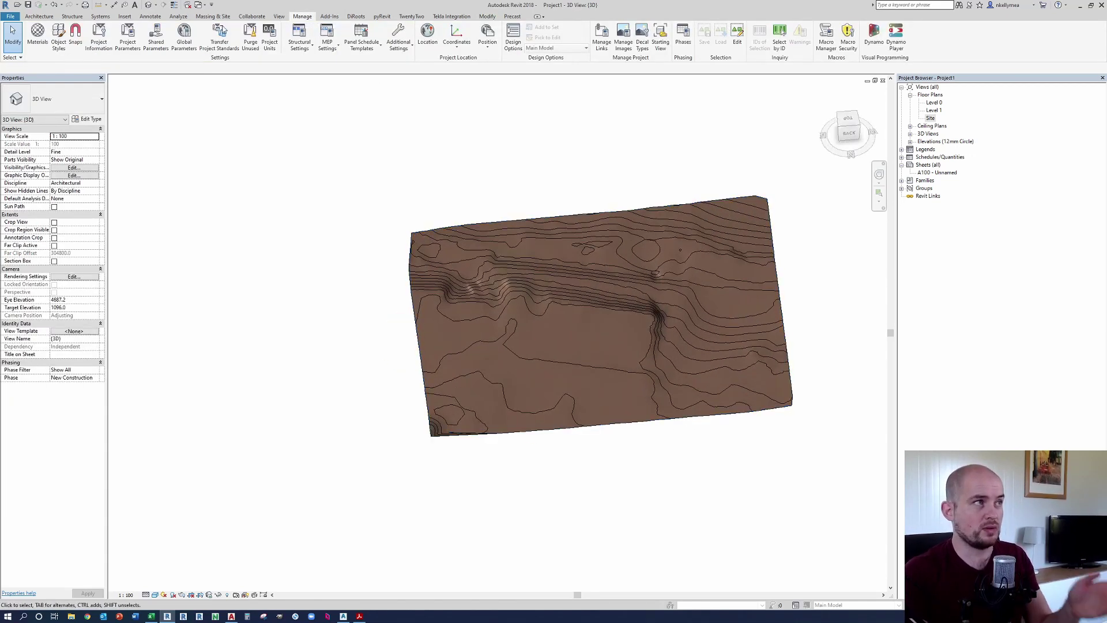
Step: Sketch a closed four-corner rectangle as a toposurface subregion and finish edit mode
click(213, 16)
middle_drag(478, 127, 426, 110)
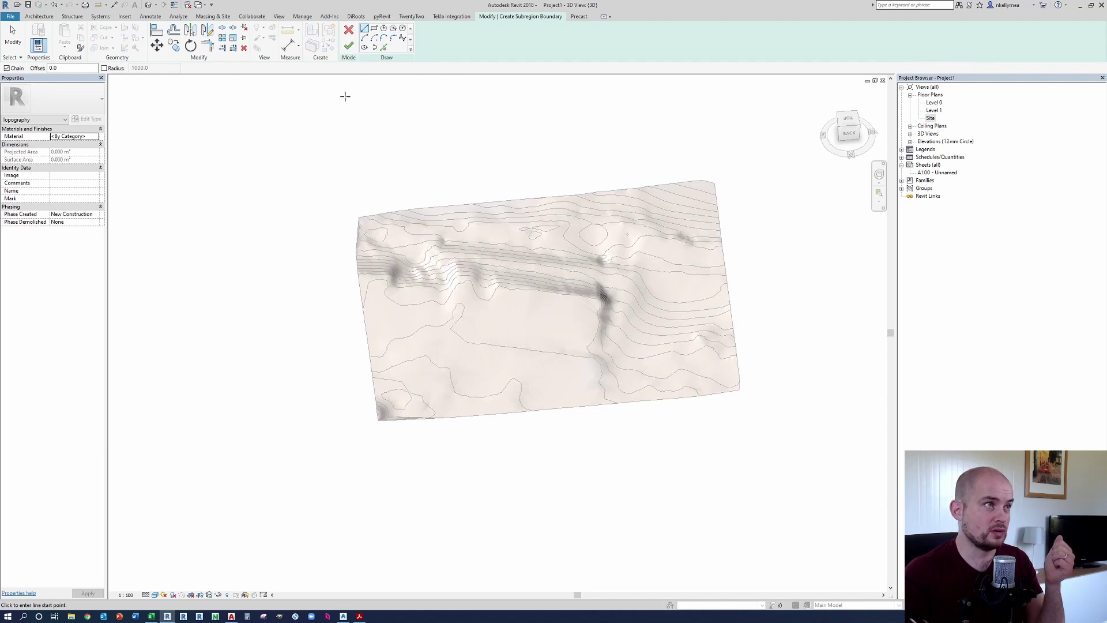
click(600, 297)
click(586, 357)
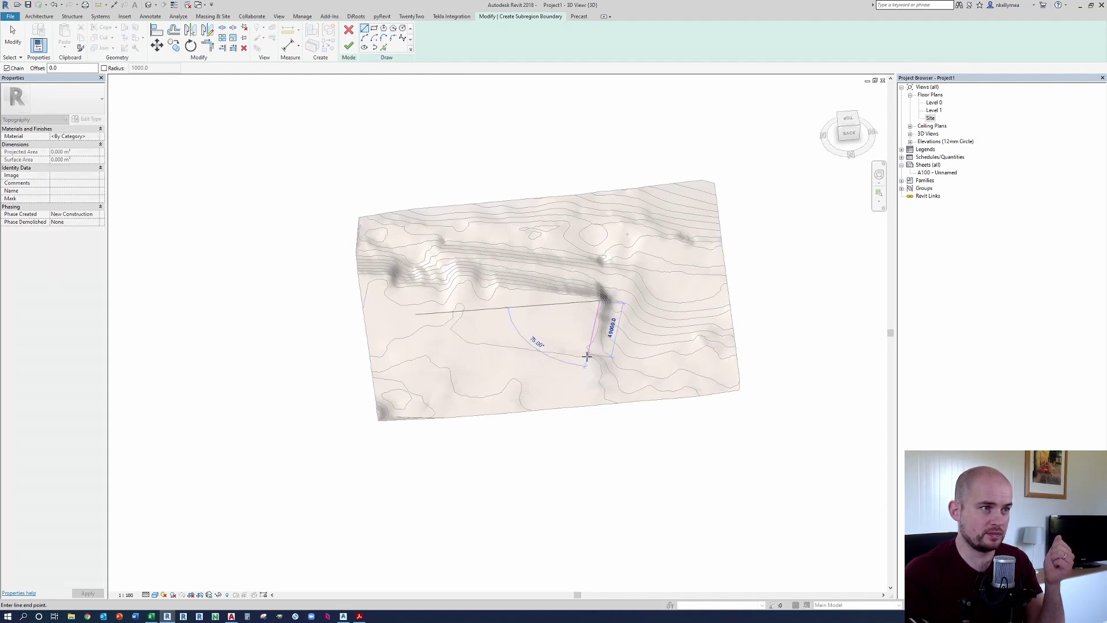
click(448, 341)
click(461, 282)
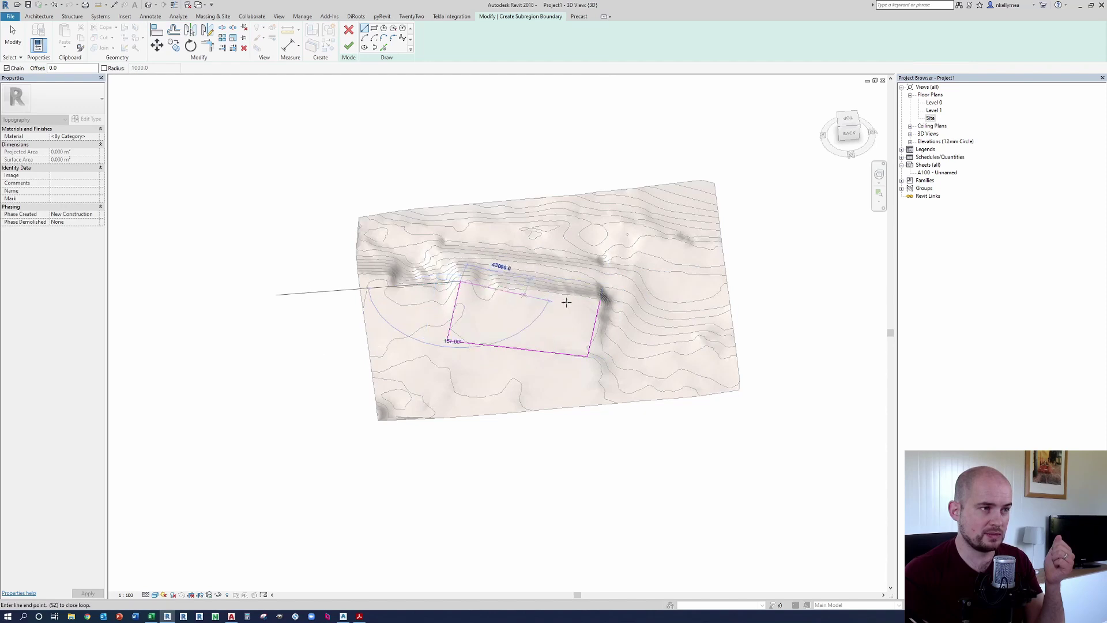
click(601, 297)
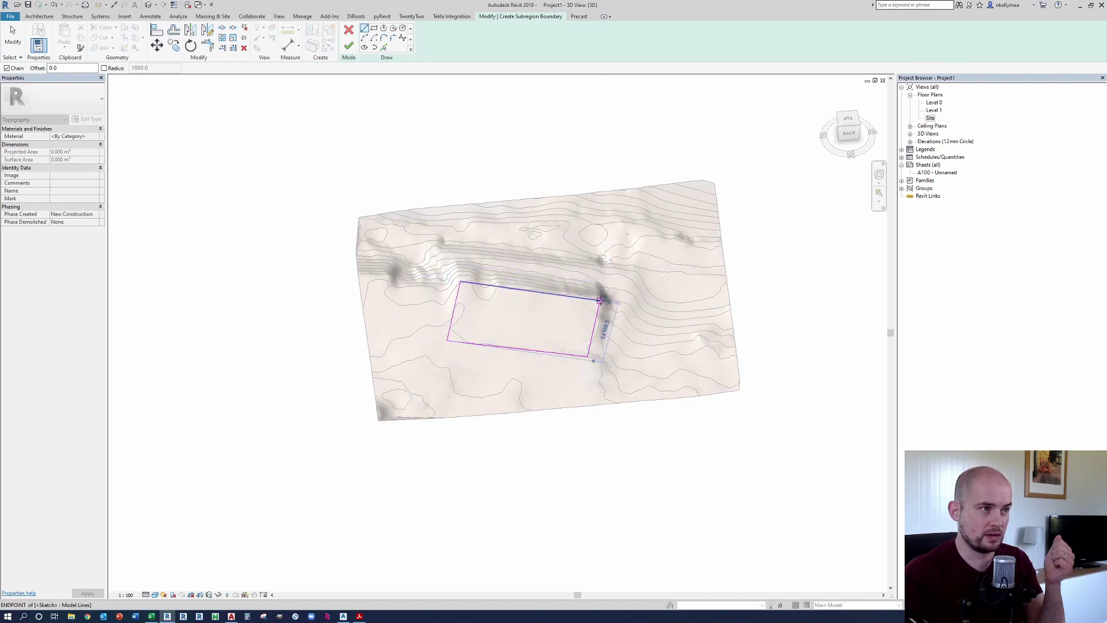
click(348, 48)
scroll(539, 312, up, 1)
scroll(565, 373, down, 4)
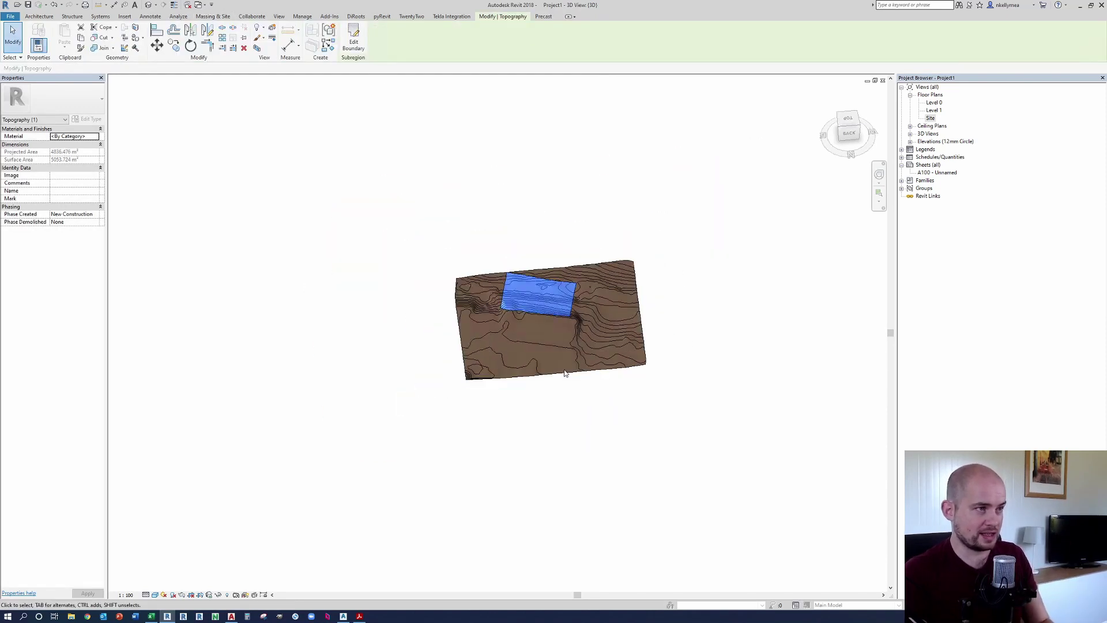
Step: From the top view, move all four subregion boundary lines lower, below the ridge, then finish
shift+middle_drag(565, 373, 529, 392)
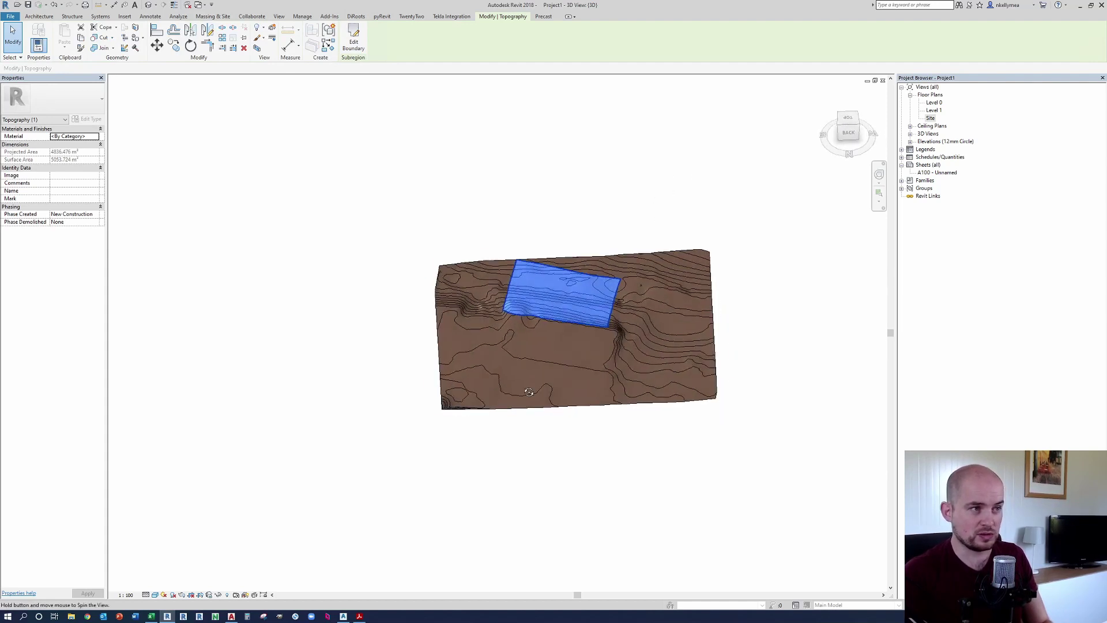
click(848, 123)
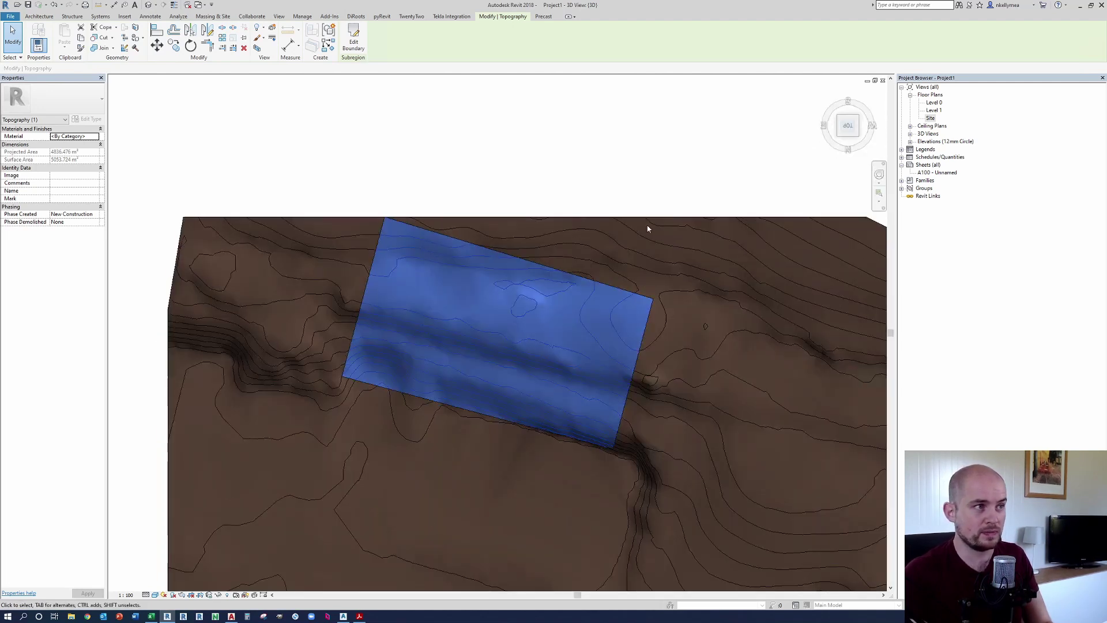
click(353, 39)
mouse_move(424, 121)
mouse_down()
mouse_move(702, 330)
mouse_move(683, 306)
mouse_up()
drag(614, 378, 353, 110)
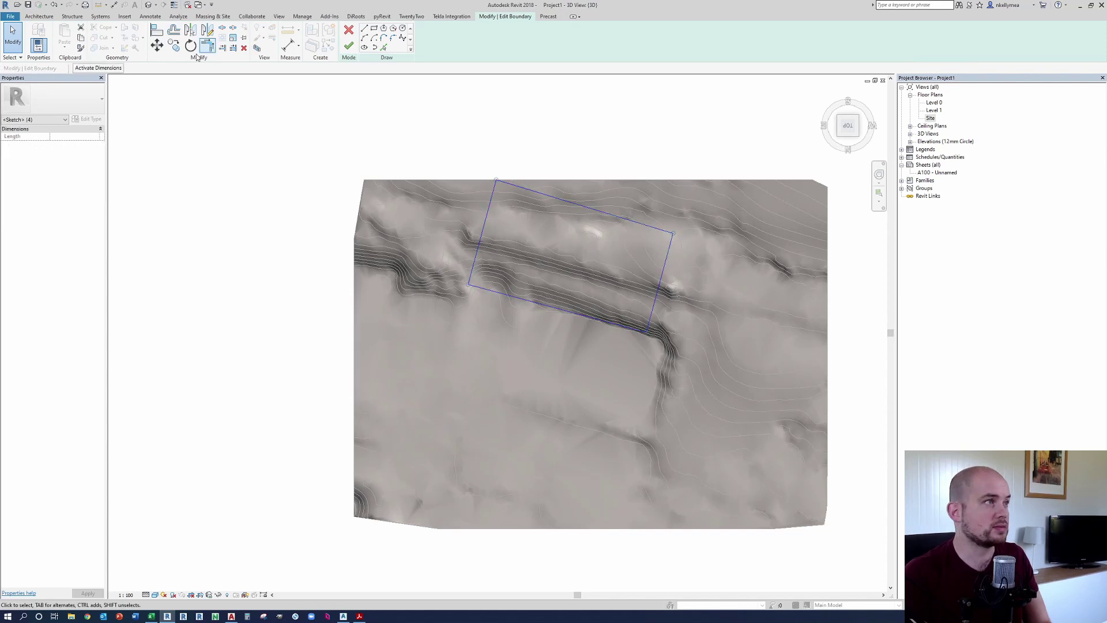
click(162, 47)
click(673, 233)
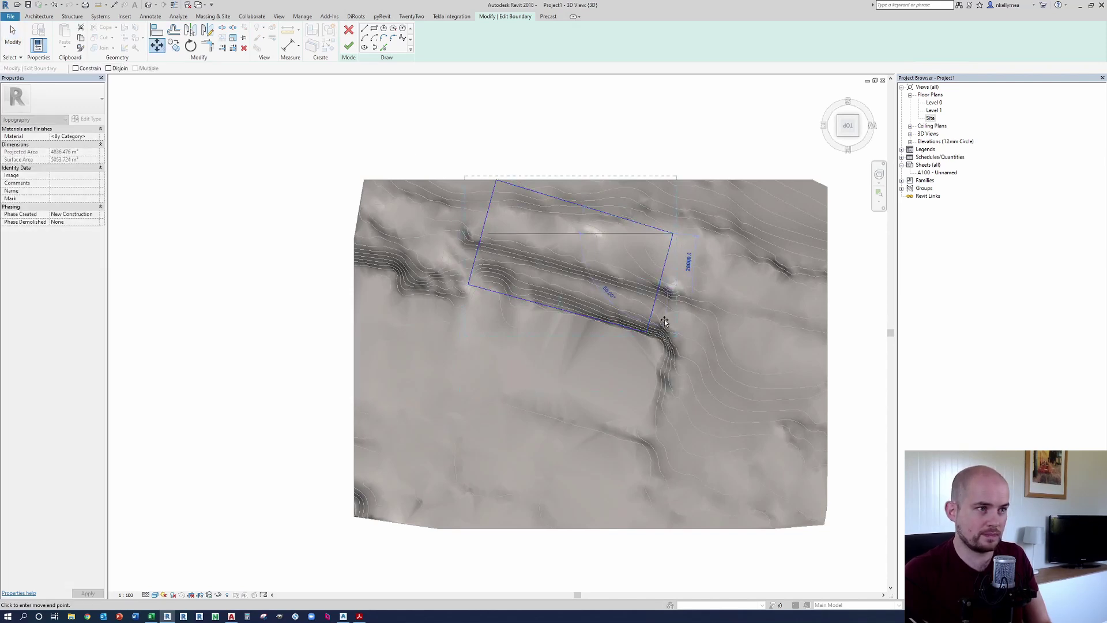
click(661, 346)
scroll(663, 343, down, 1)
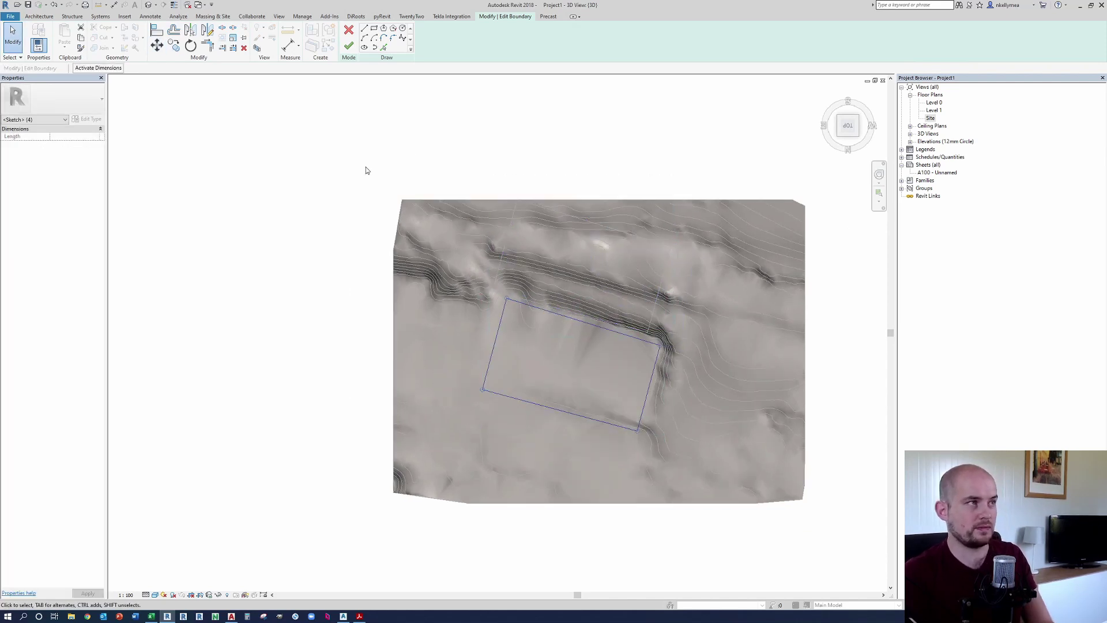
click(348, 47)
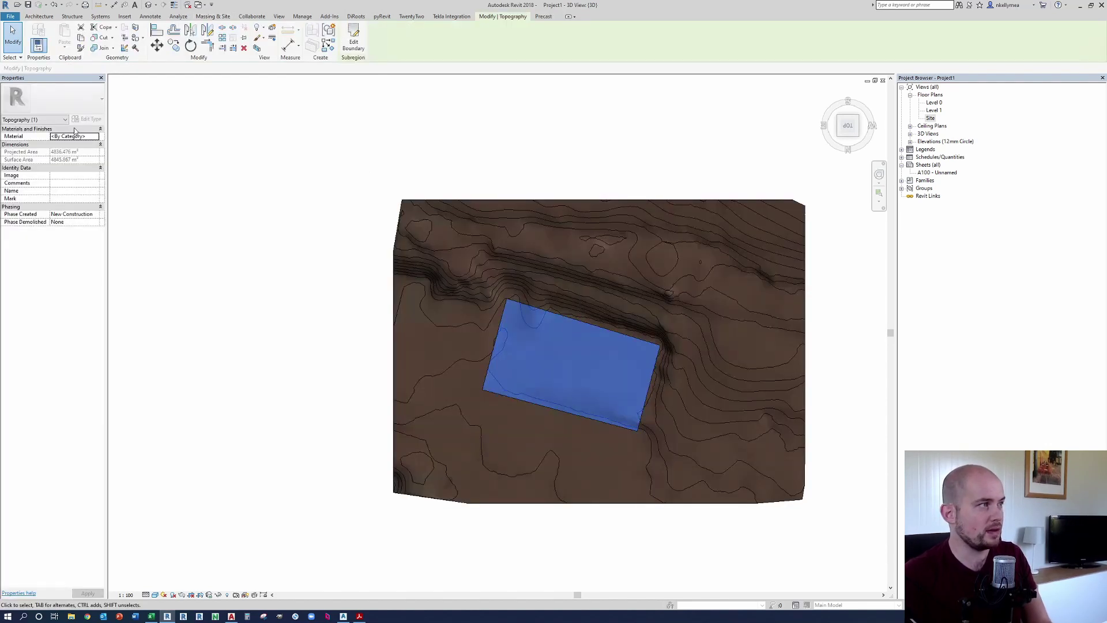
Step: Search 'concrete' and assign the Concrete material to the subregion
click(97, 138)
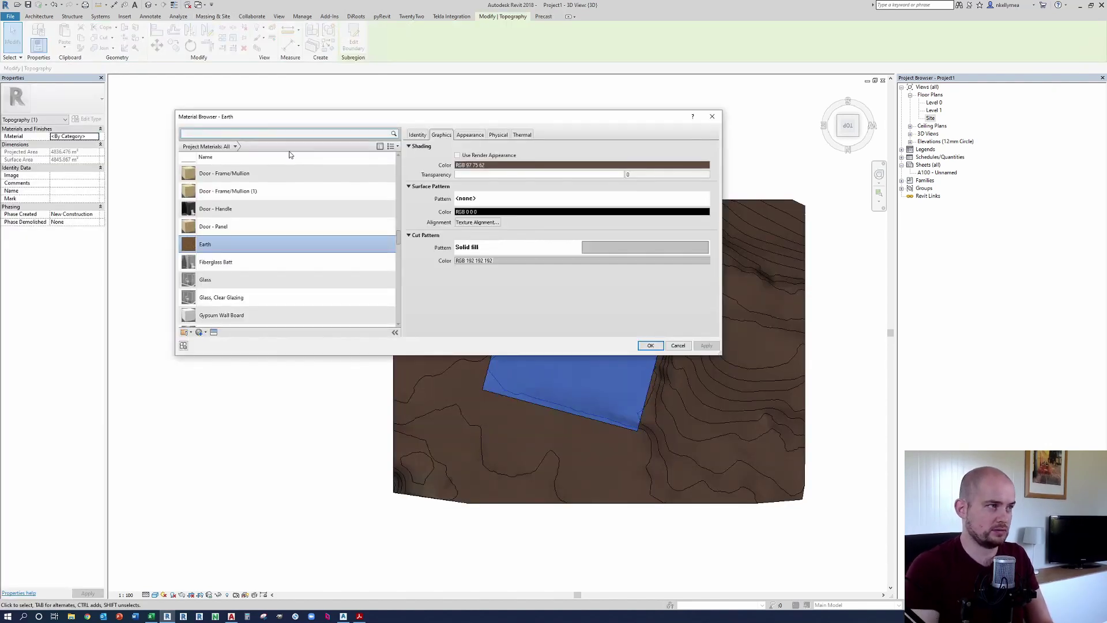
text(concrete)
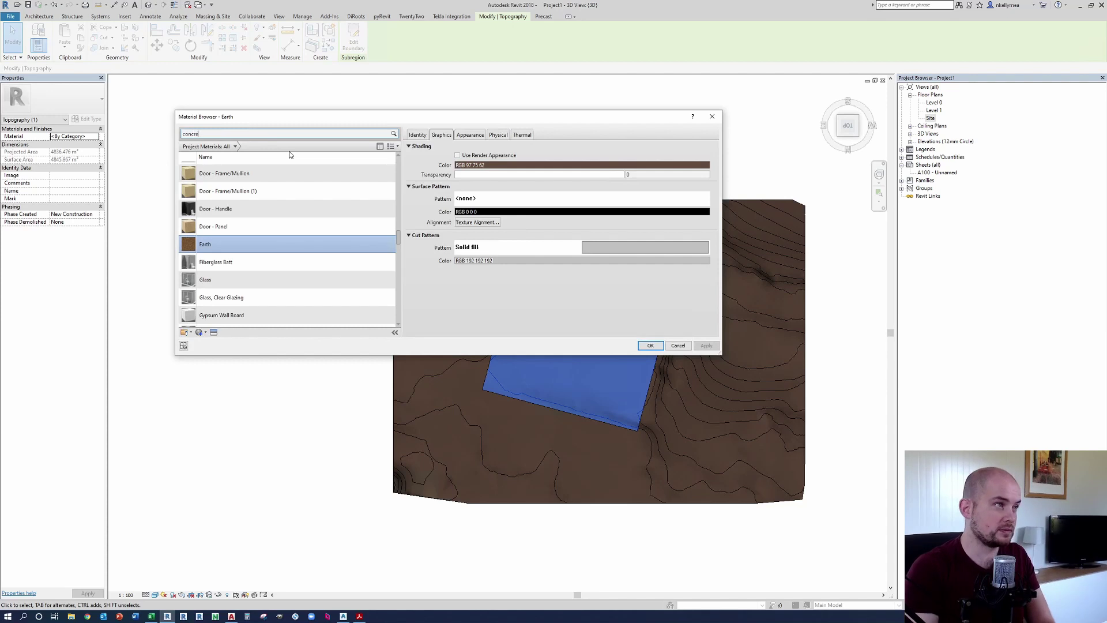
click(227, 182)
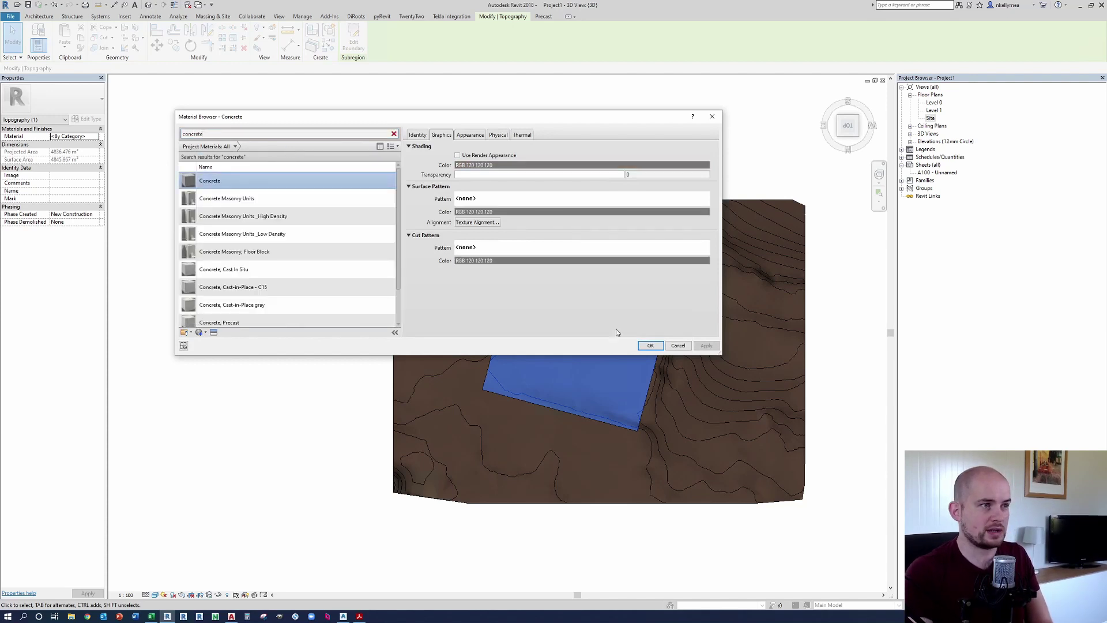
click(650, 345)
scroll(324, 376, down, 3)
key(Escape)
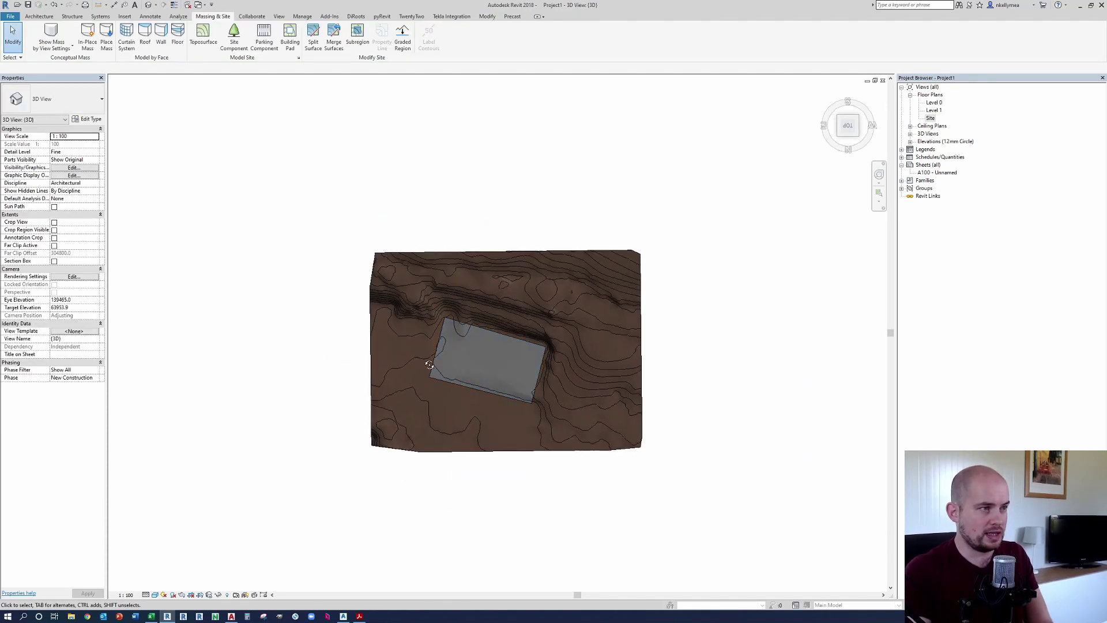
shift+middle_drag(324, 375, 575, 334)
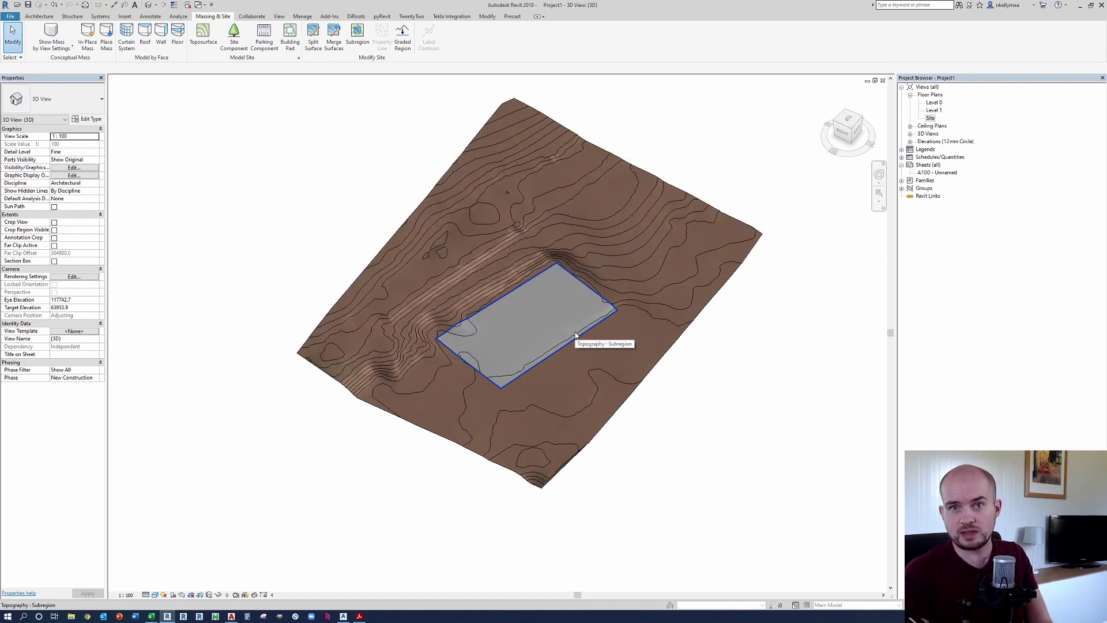